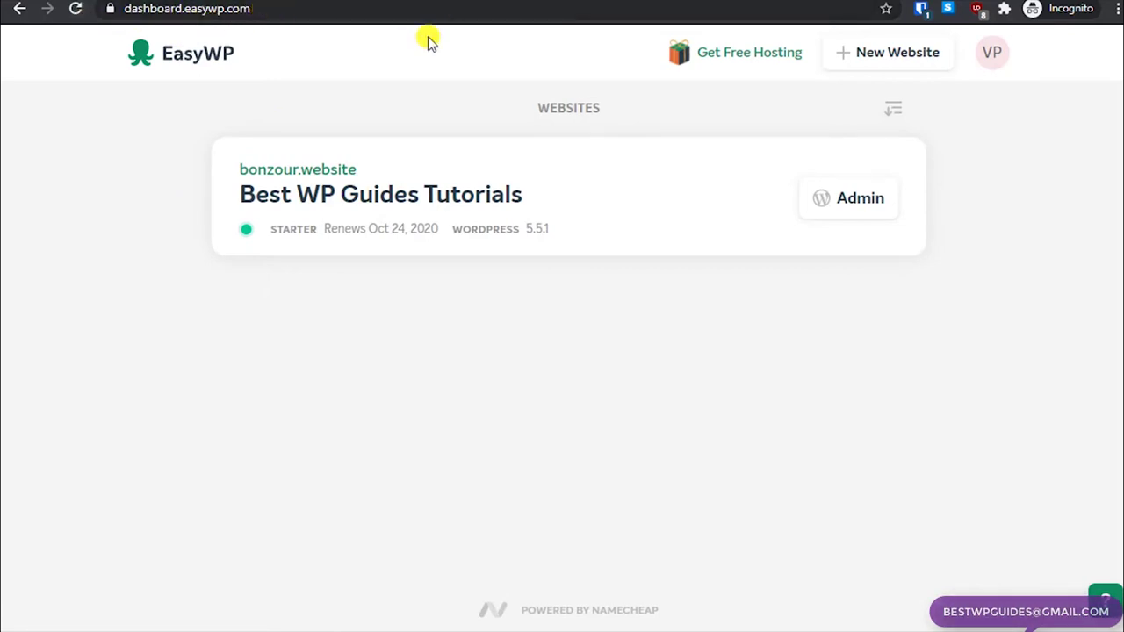
# Open the Best WP Guides Tutorials website's details and show its Backups section with the previous backups
pyautogui.click(645, 211)
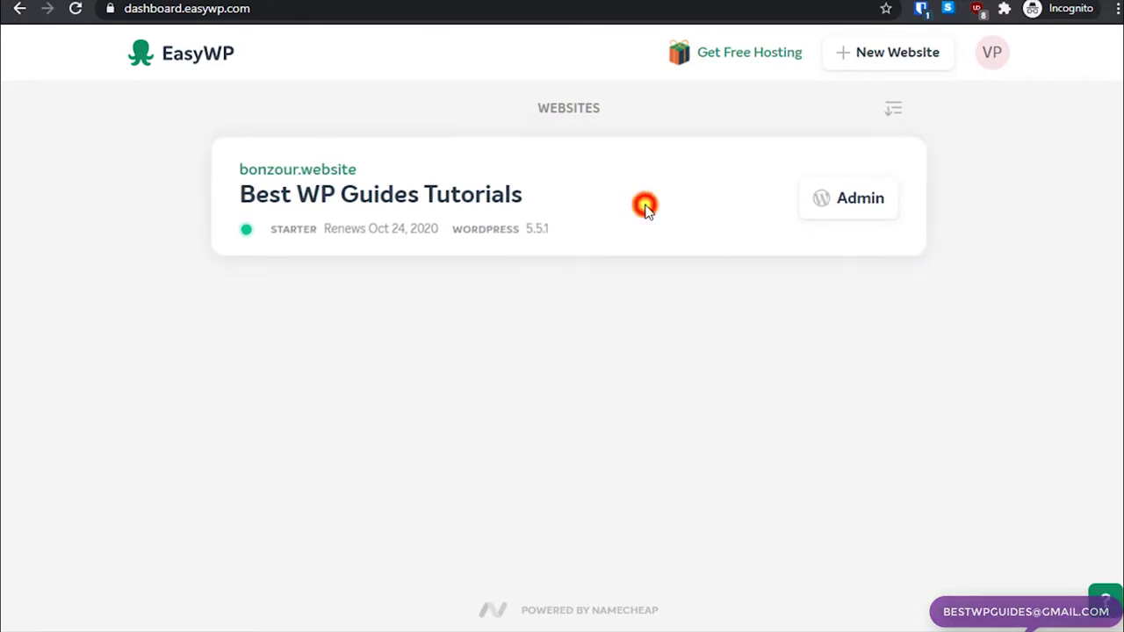
pyautogui.scroll(-1, 580, 369)
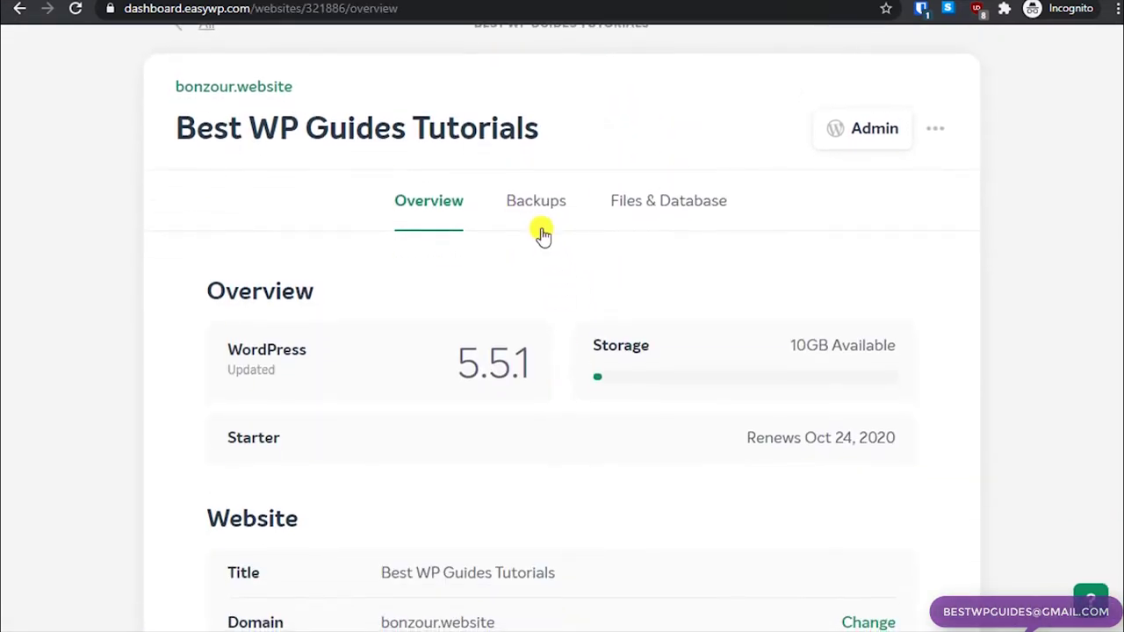
pyautogui.click(544, 209)
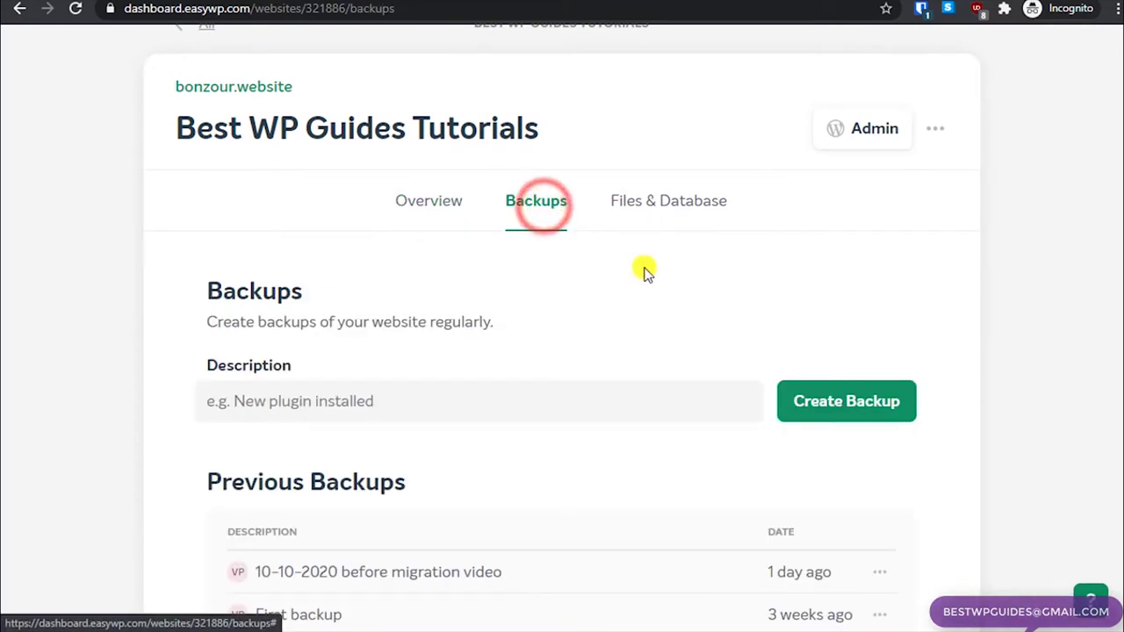
pyautogui.scroll(-1, 663, 298)
pyautogui.scroll(1, 663, 298)
pyautogui.scroll(-1, 515, 474)
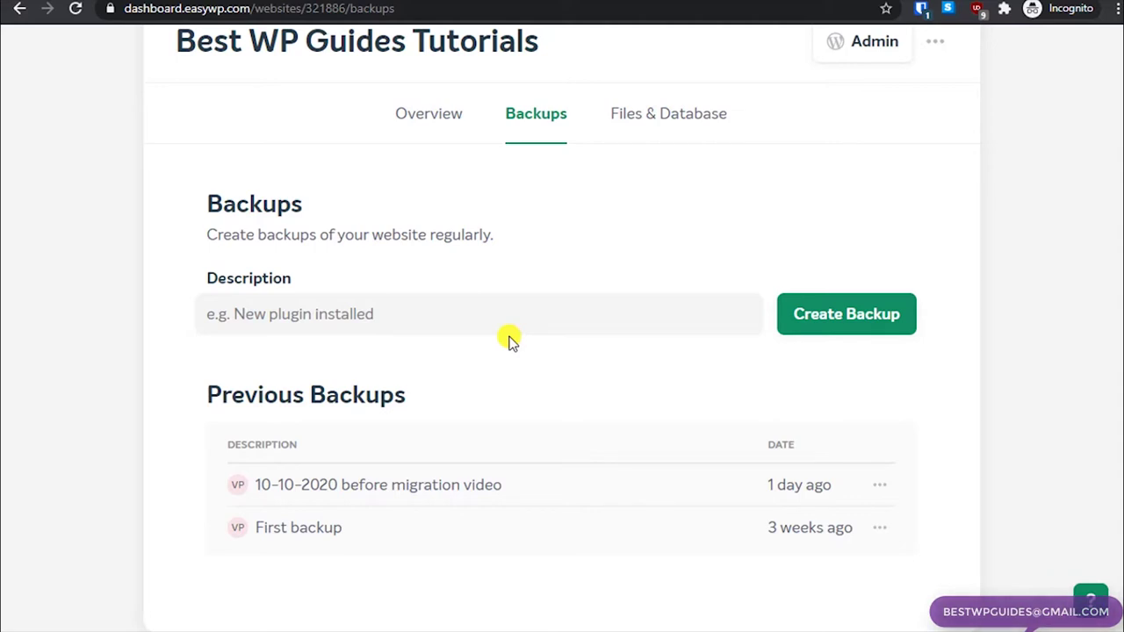
# Create a website backup with the description "Backup before tutorial 12-10-2020"
pyautogui.click(432, 311)
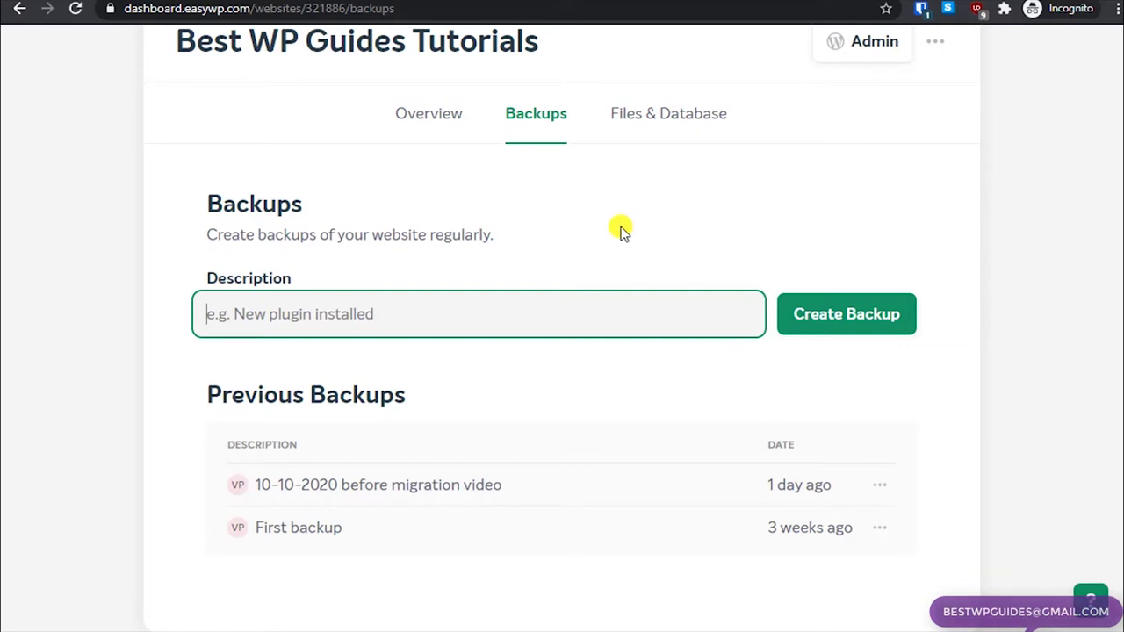
pyautogui.write('Bacjy')
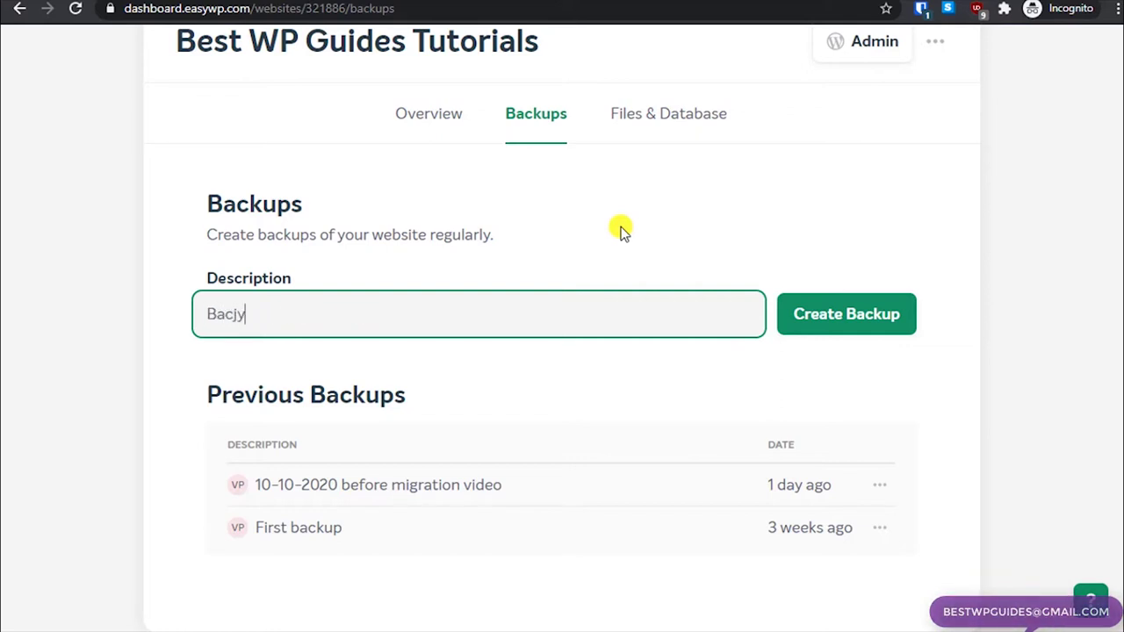
pyautogui.press('BackSpace')
pyautogui.press('BackSpace')
pyautogui.write('kup before tuto')
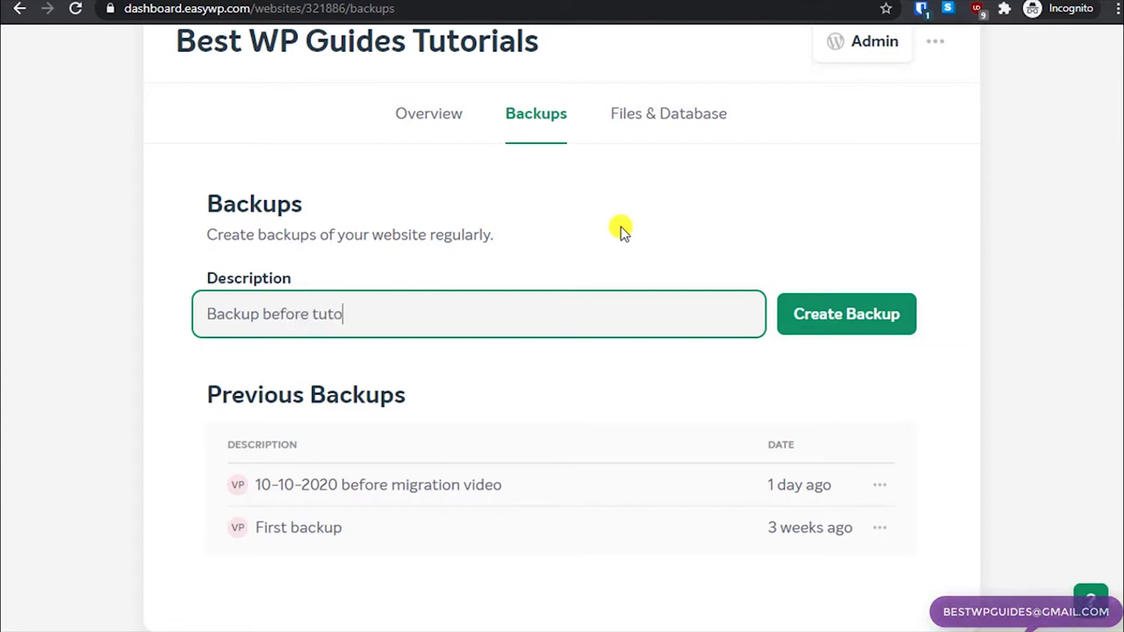
pyautogui.write('rial 12-10-2020')
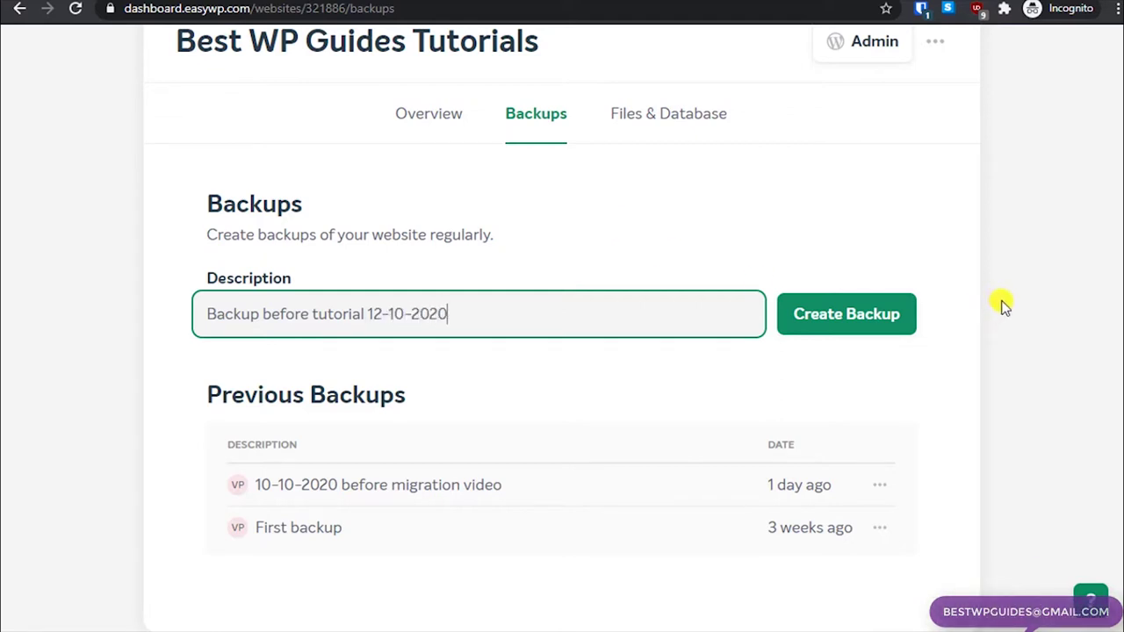
pyautogui.click(826, 318)
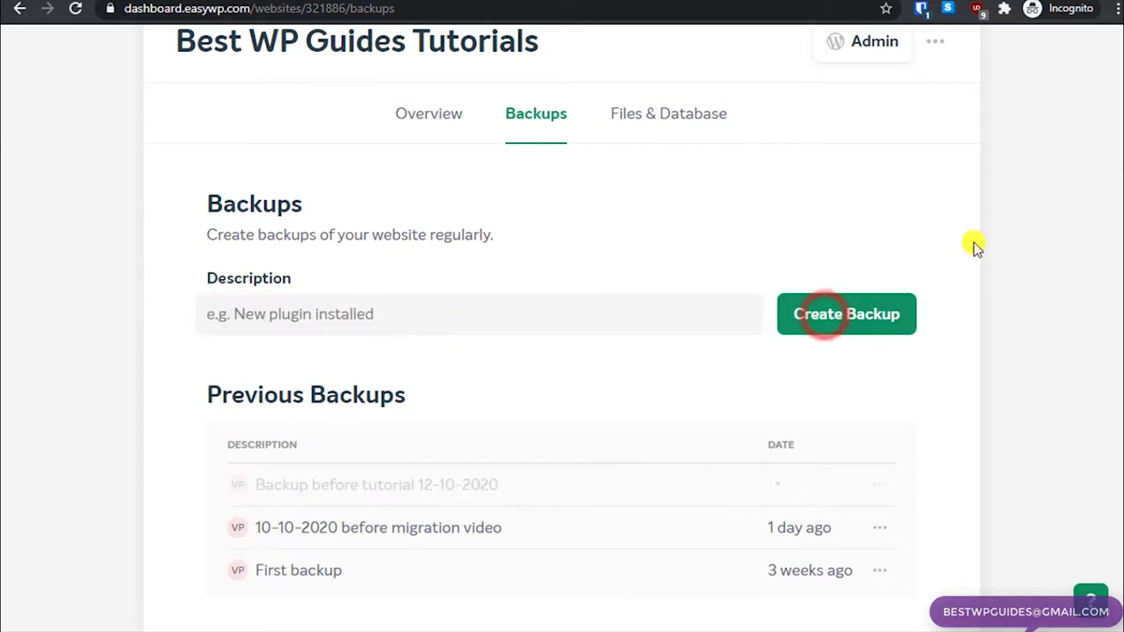
# Download both the files and the database of the "Backup before tutorial 12-10-2020" backup
pyautogui.scroll(-1, 945, 386)
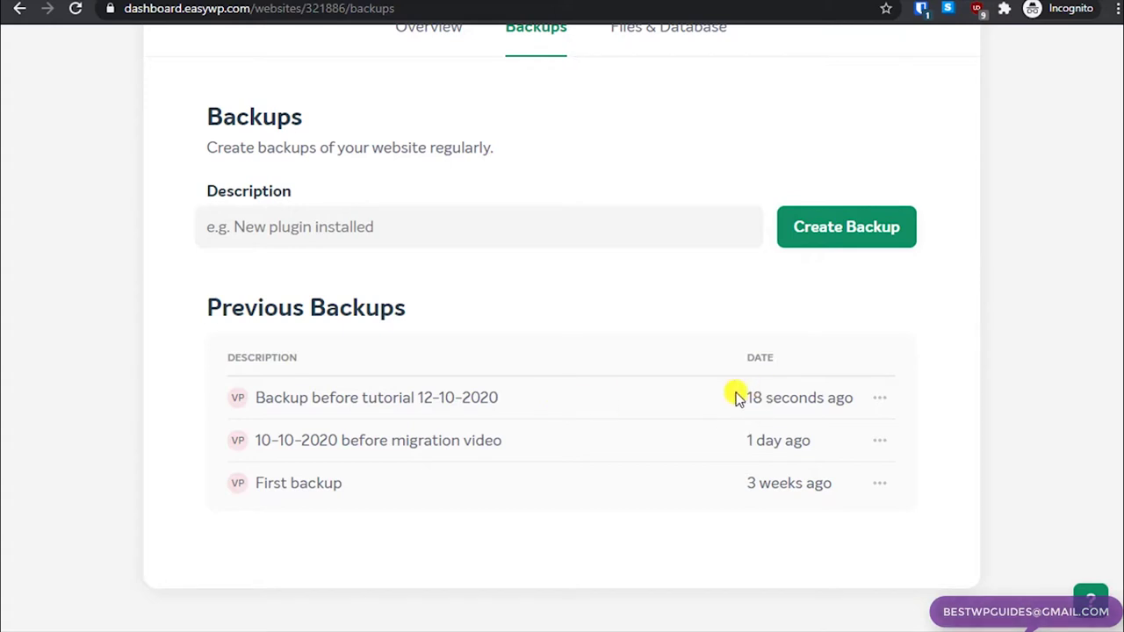
pyautogui.click(879, 404)
pyautogui.scroll(-1, 995, 389)
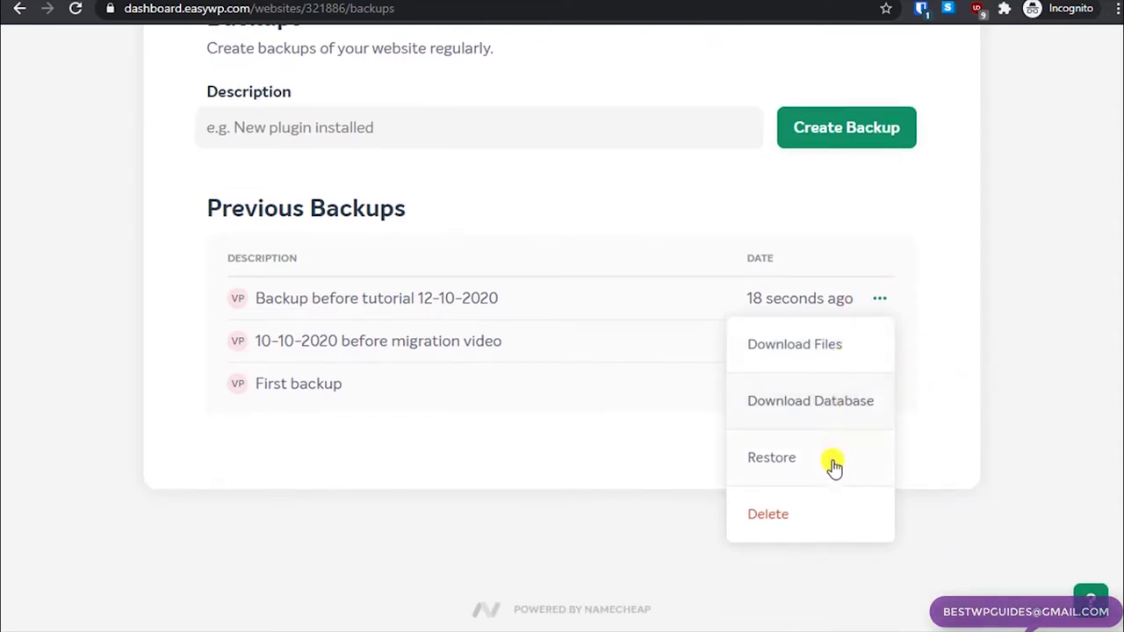
pyautogui.click(813, 351)
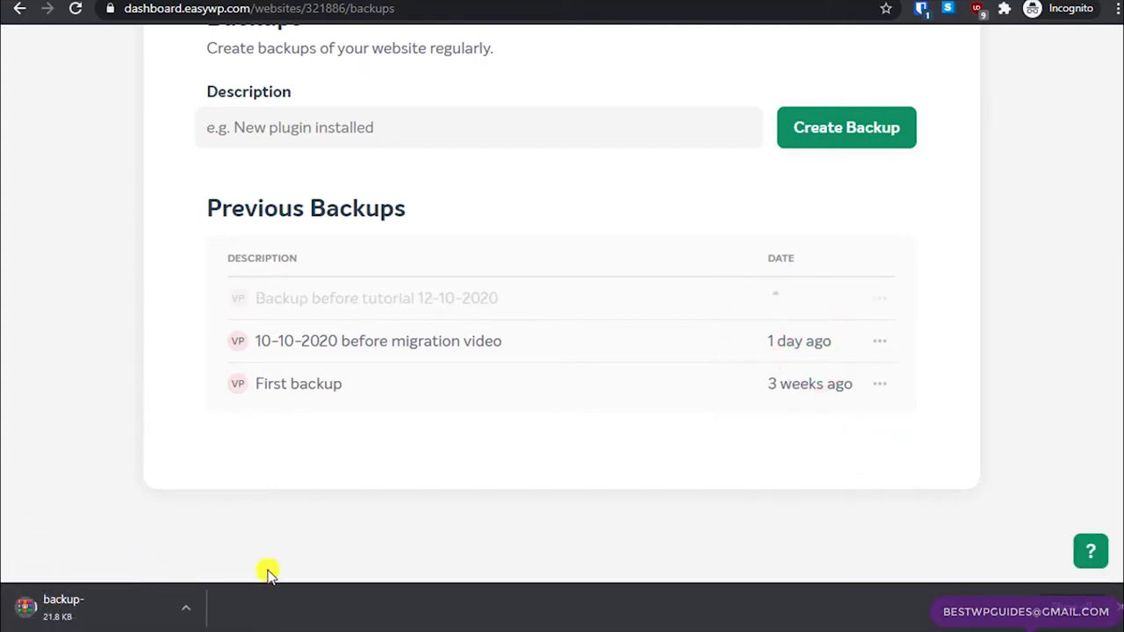
pyautogui.click(878, 296)
pyautogui.click(813, 404)
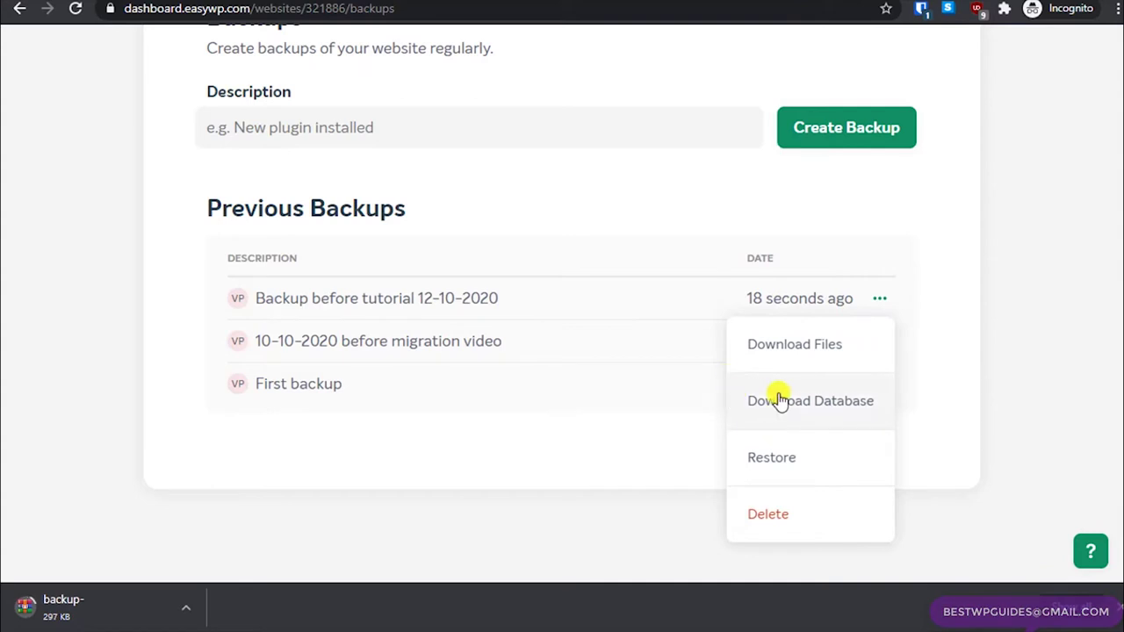
pyautogui.click(779, 400)
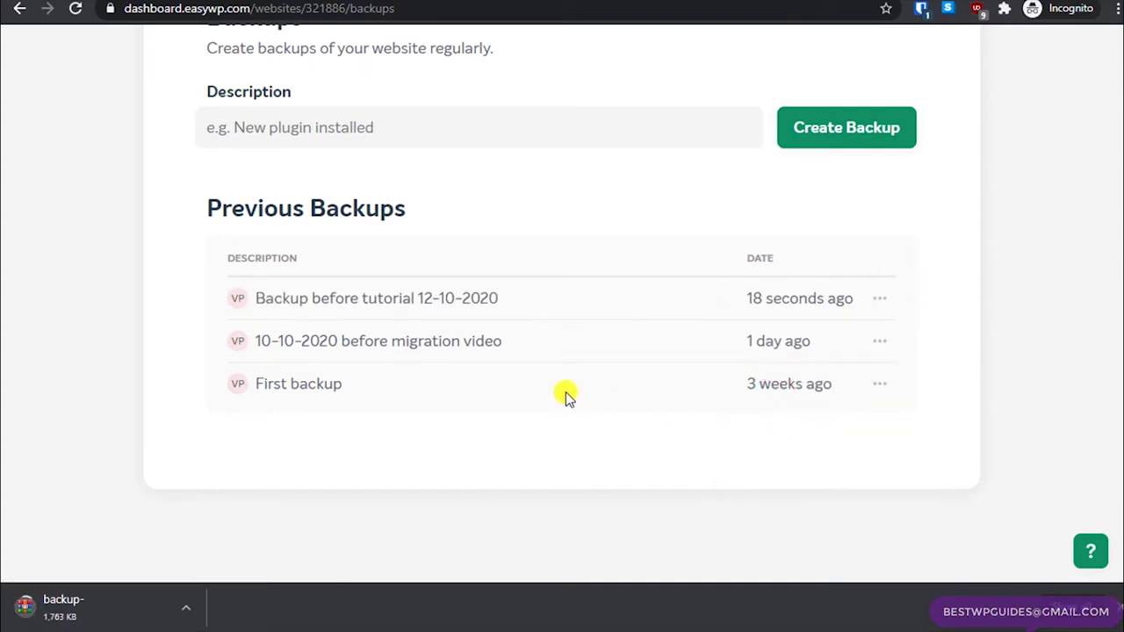
pyautogui.click(880, 299)
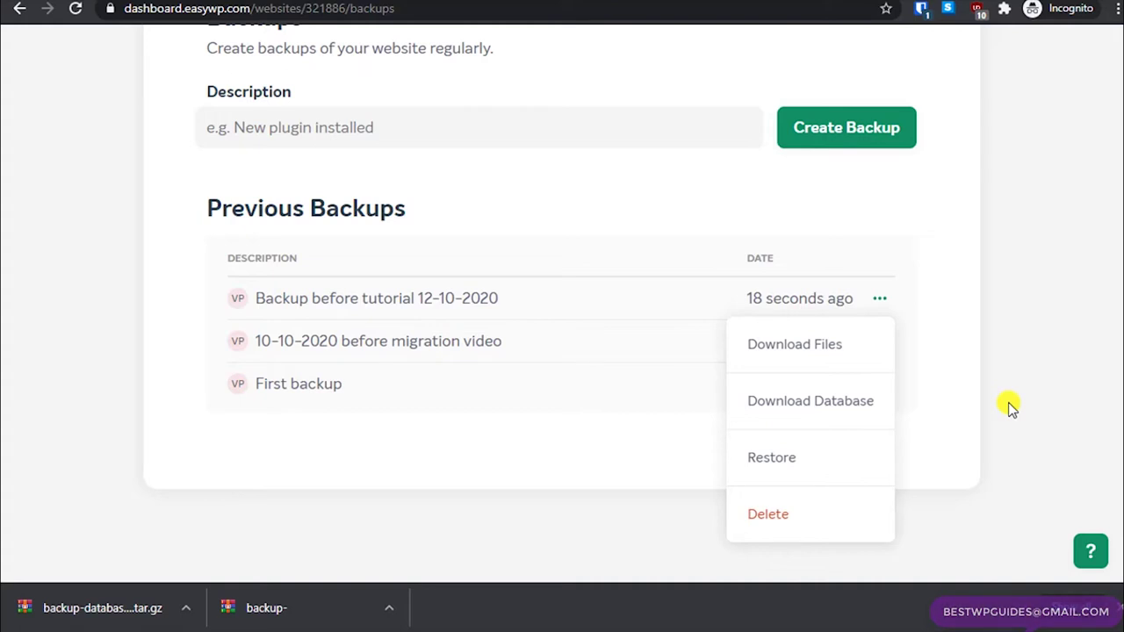
pyautogui.click(1040, 369)
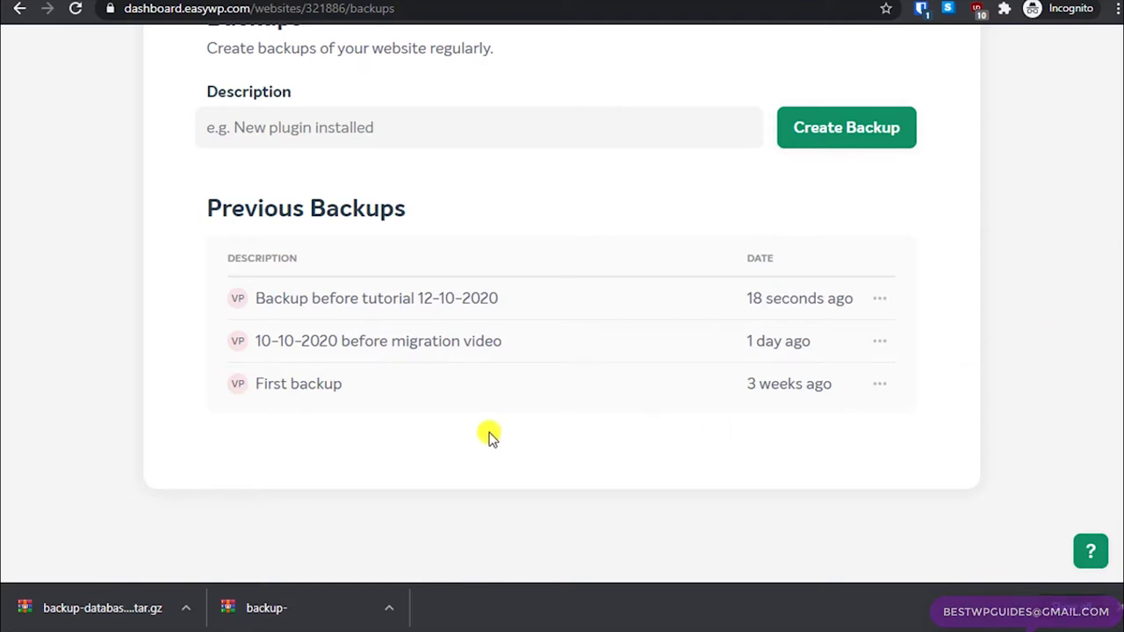
# Open the downloaded backup archives and examine the contents of the database archive
pyautogui.scroll(1, 489, 436)
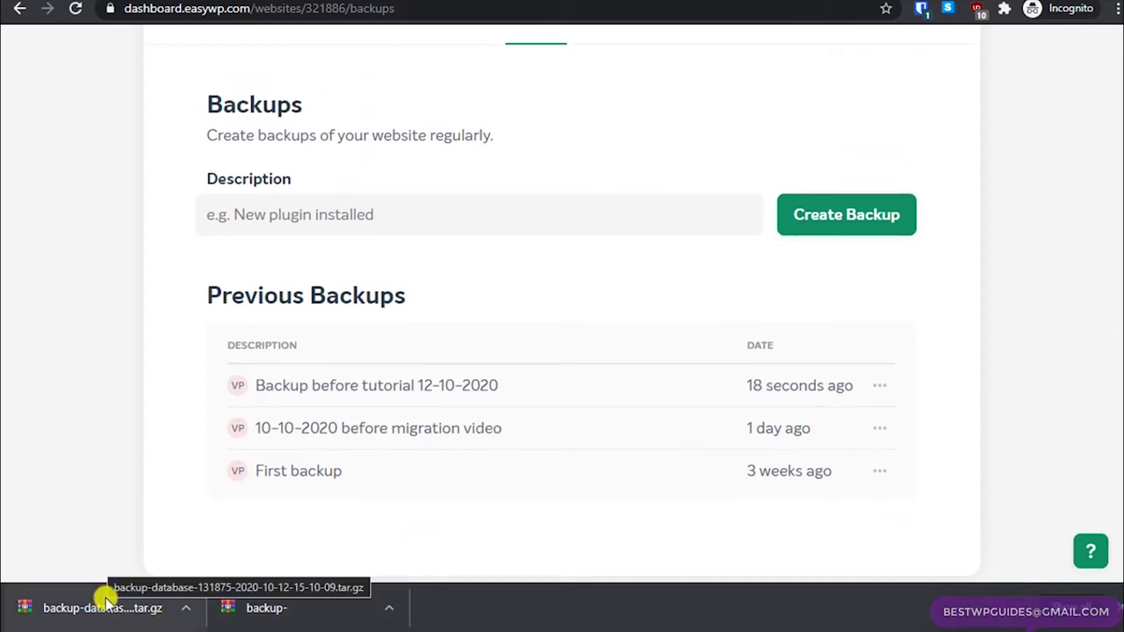
pyautogui.click(283, 608)
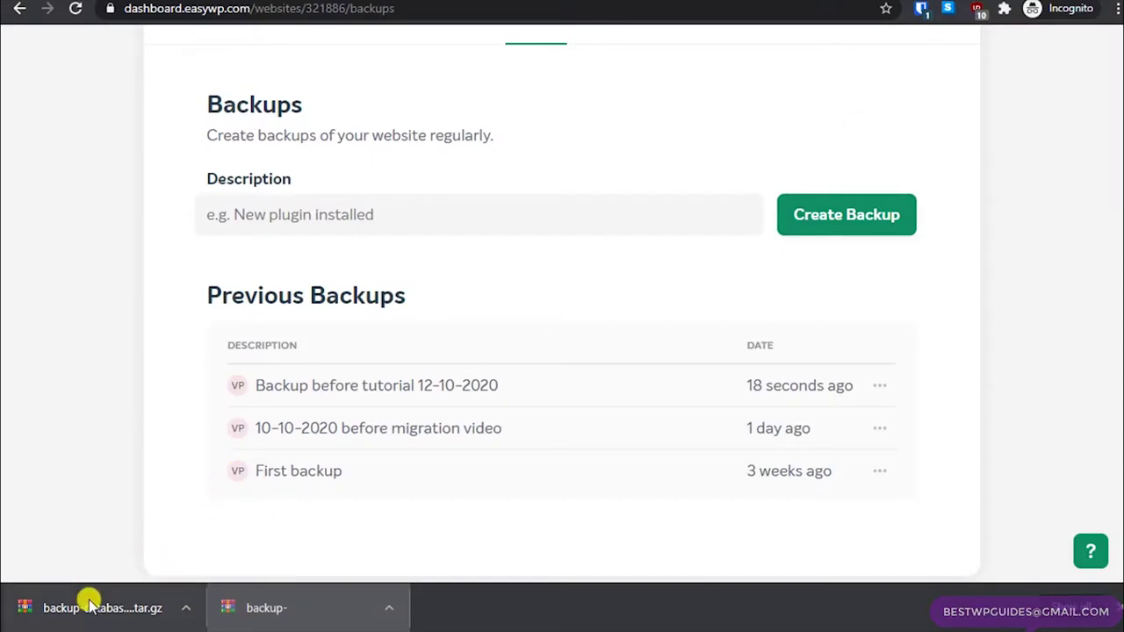
pyautogui.click(88, 606)
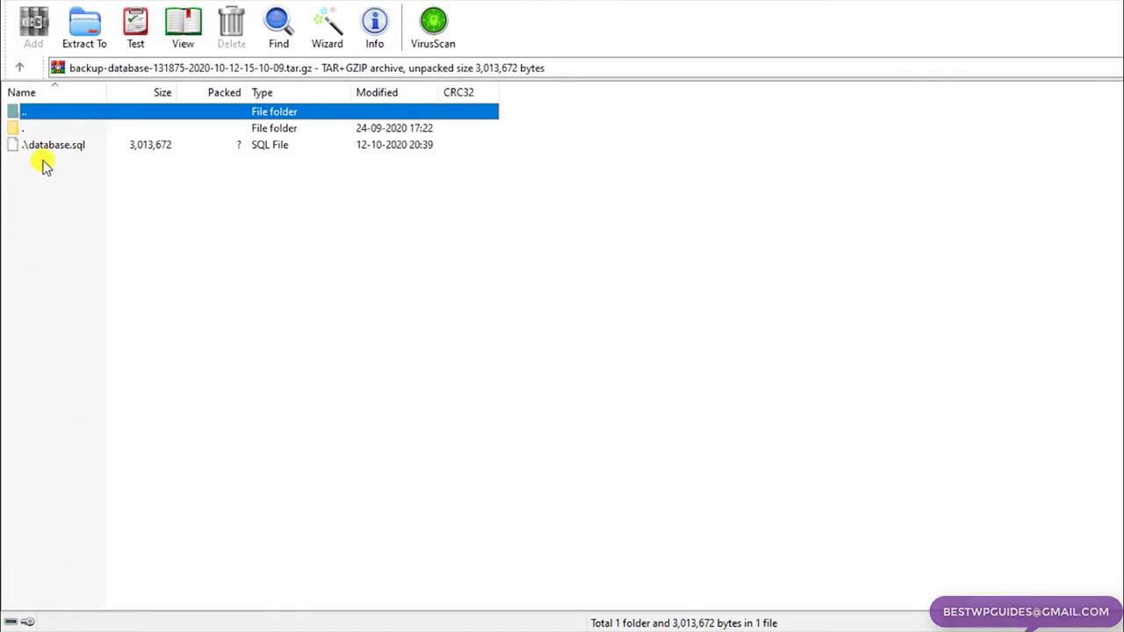
pyautogui.doubleClick(45, 131)
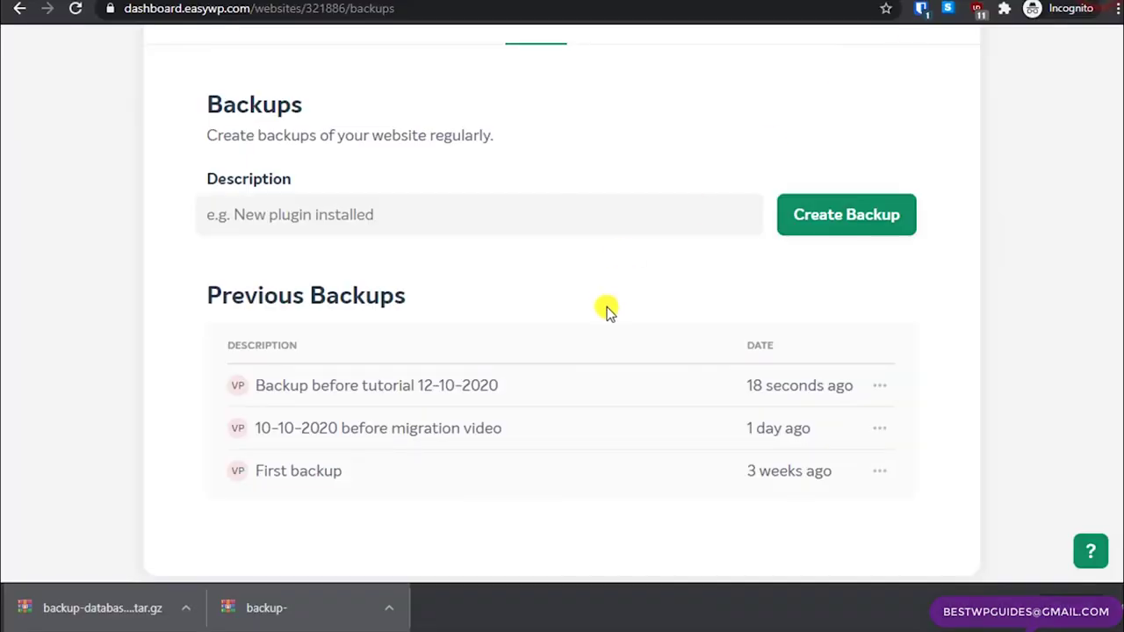
# Switch to the site's WordPress admin and search for "updraft plus" among the plugins that can be added
pyautogui.scroll(3, 604, 337)
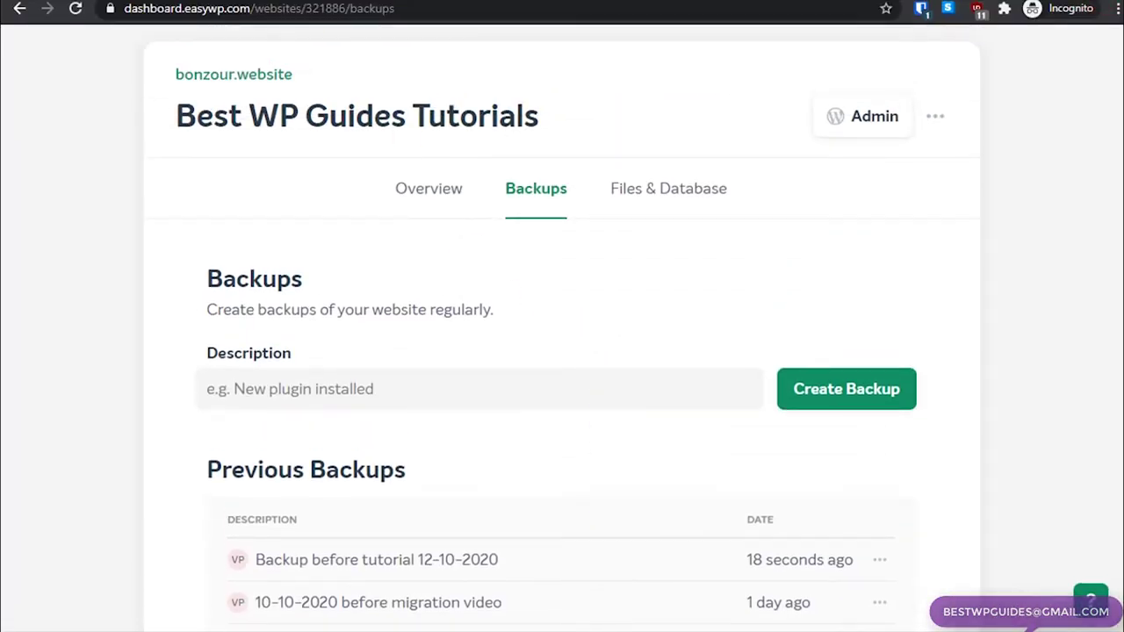
pyautogui.click(290, 0)
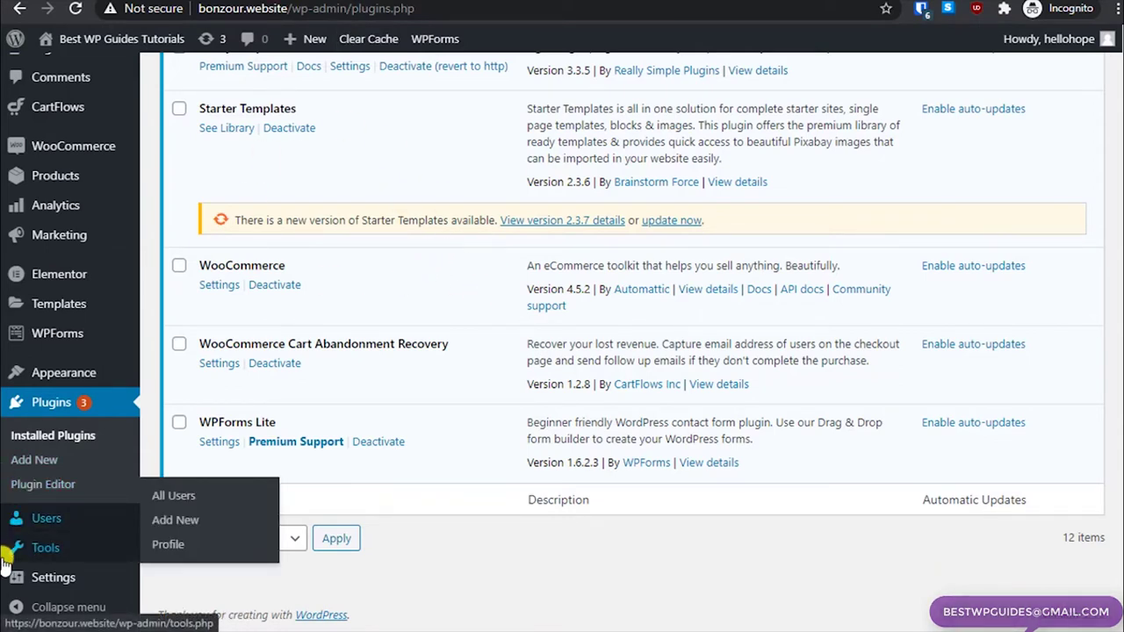
pyautogui.click(40, 460)
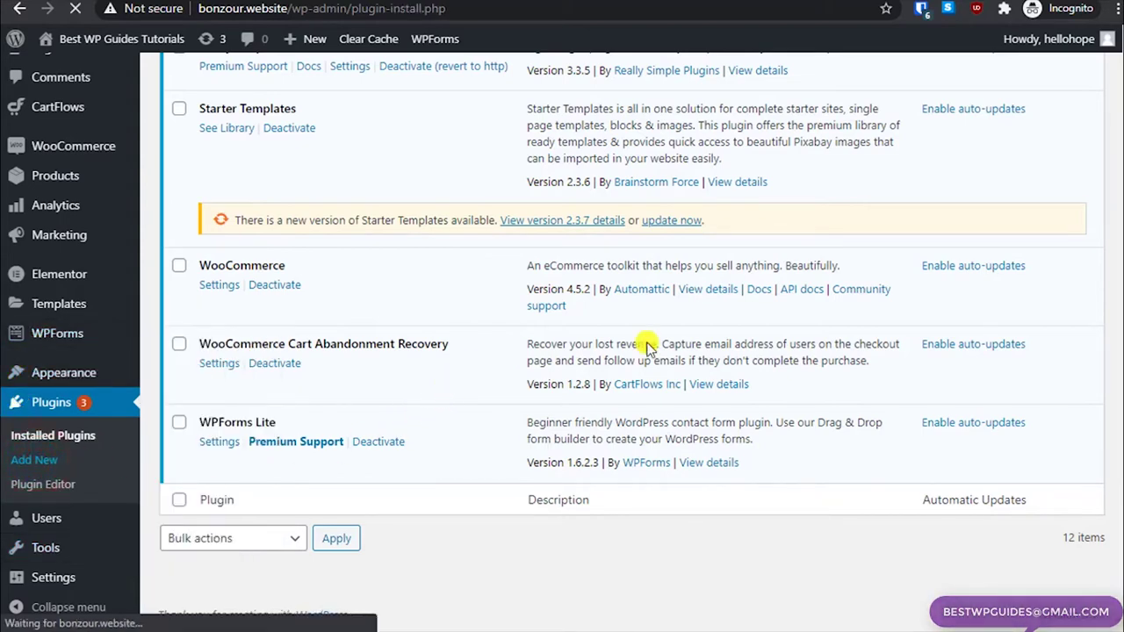
pyautogui.scroll(-5, 930, 348)
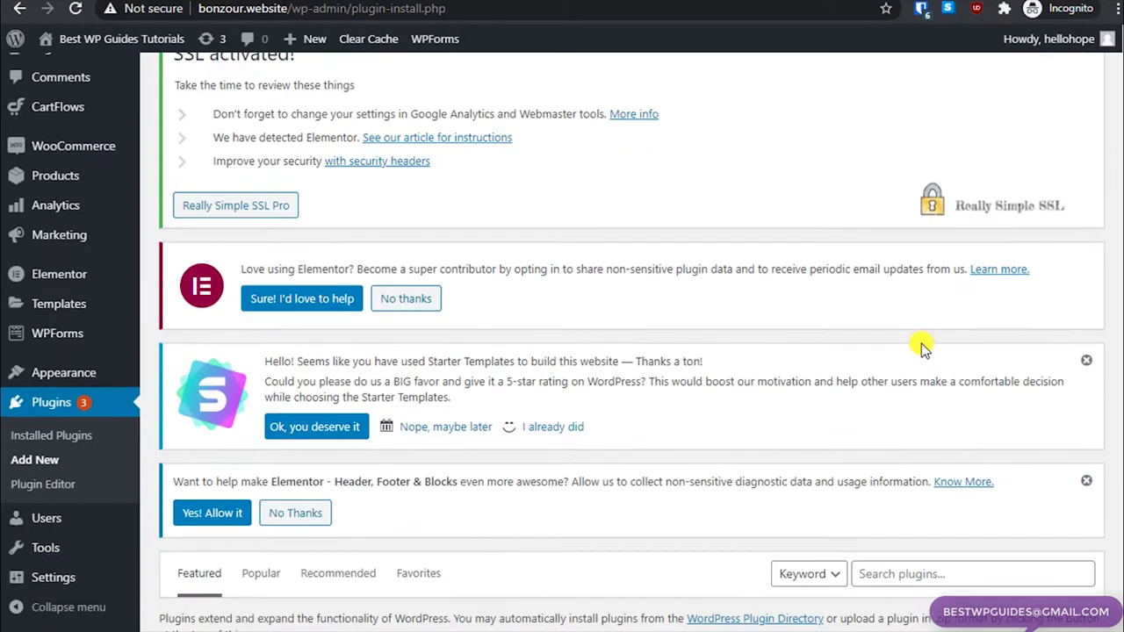
pyautogui.click(889, 288)
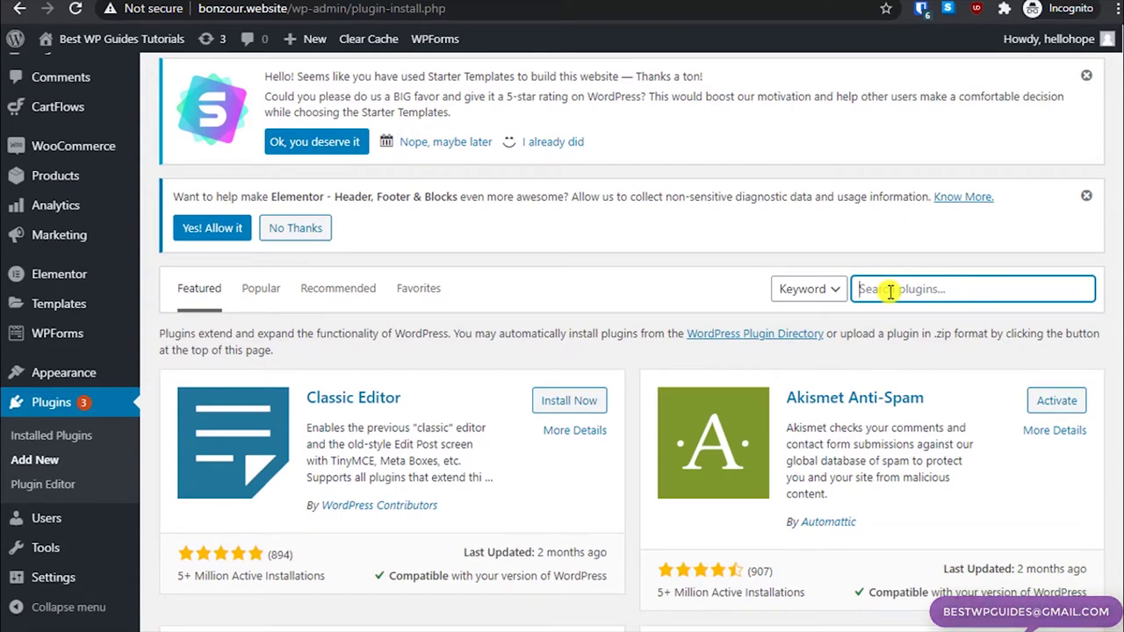
pyautogui.write('updraft plus')
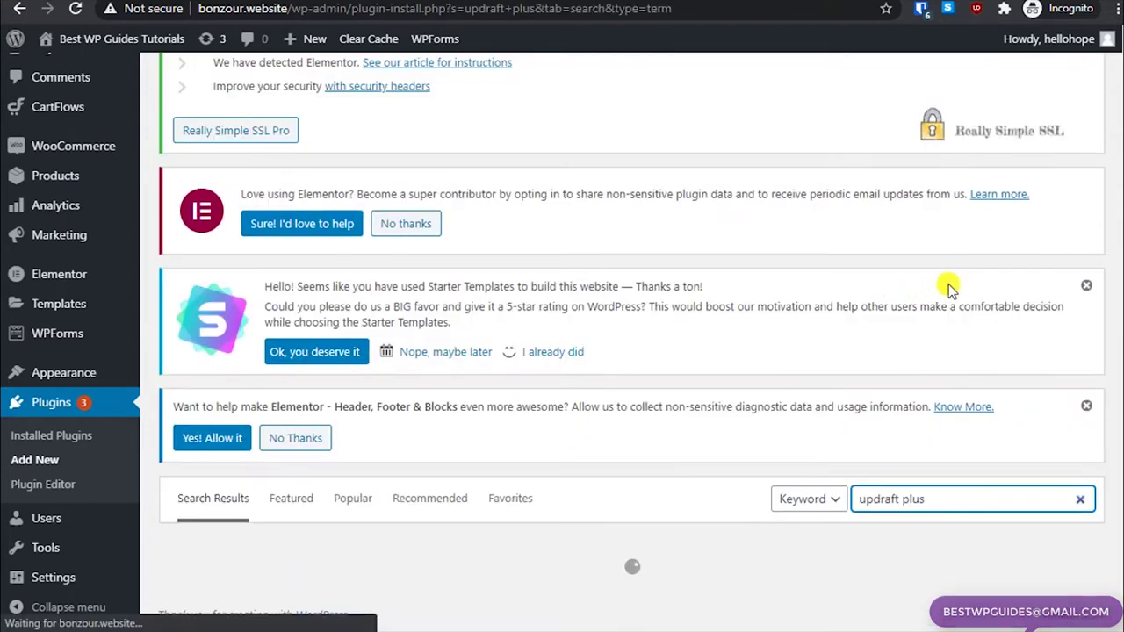
# Install and activate the UpdraftPlus WordPress Backup Plugin
pyautogui.scroll(-1, 647, 428)
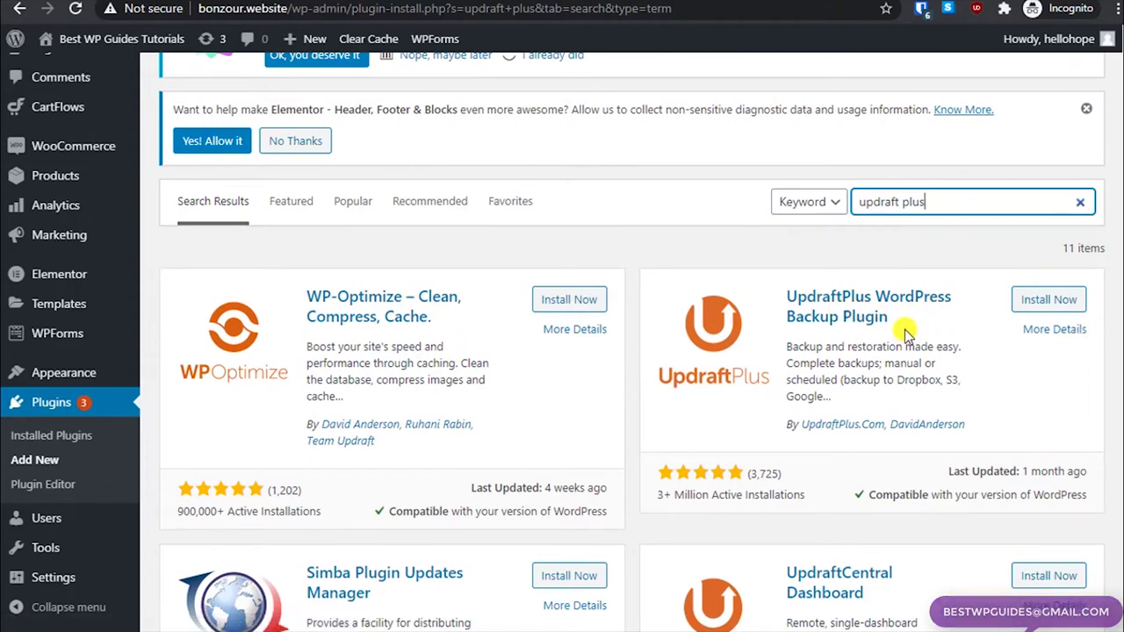
pyautogui.click(1064, 301)
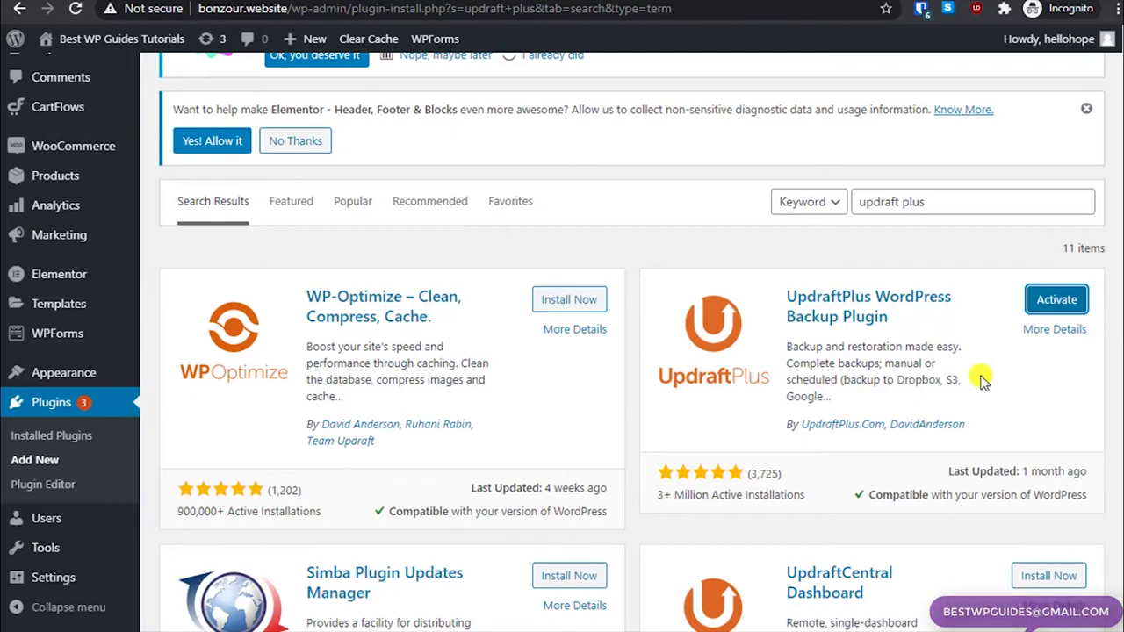
pyautogui.click(1056, 299)
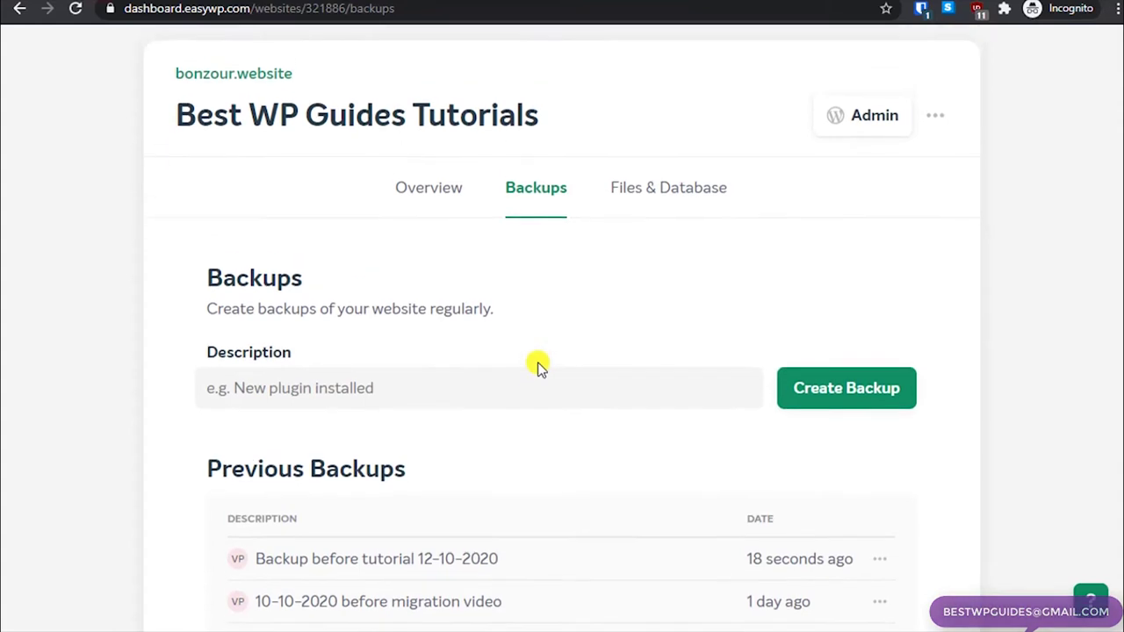
pyautogui.scroll(-2, 578, 436)
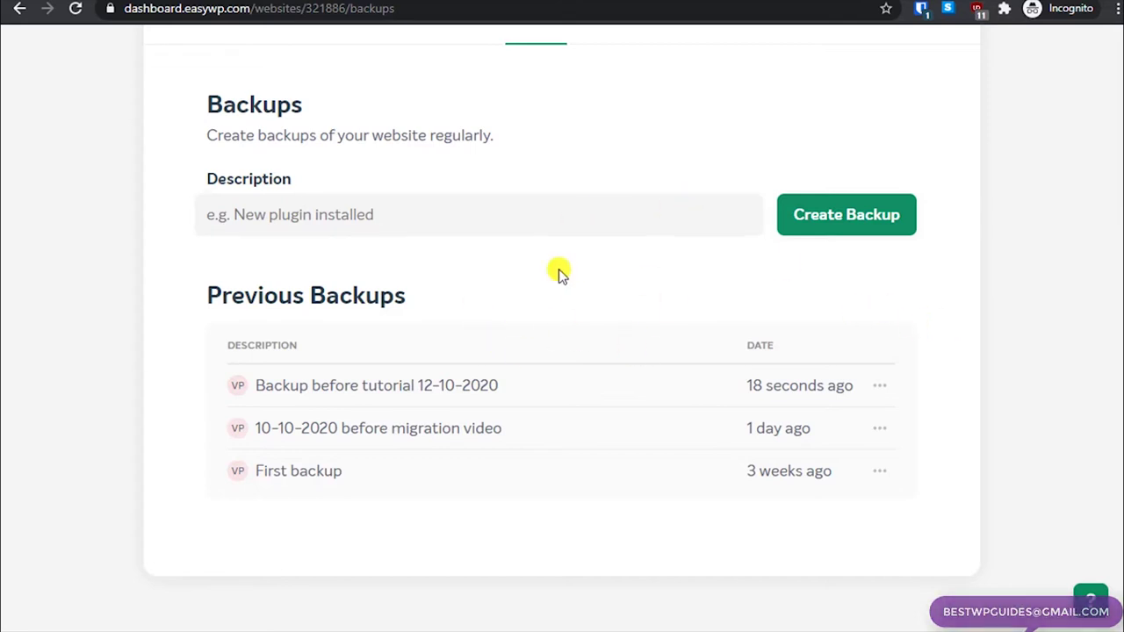
pyautogui.scroll(2, 559, 372)
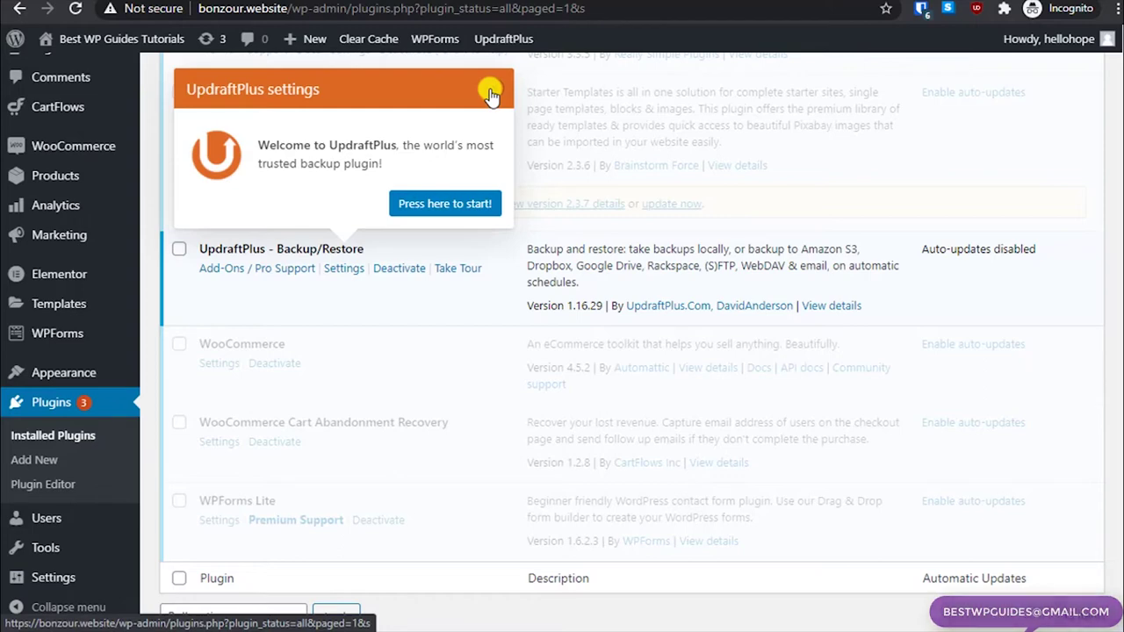
# Dismiss the UpdraftPlus welcome pop-up and open the UpdraftPlus Backups settings page
pyautogui.click(489, 92)
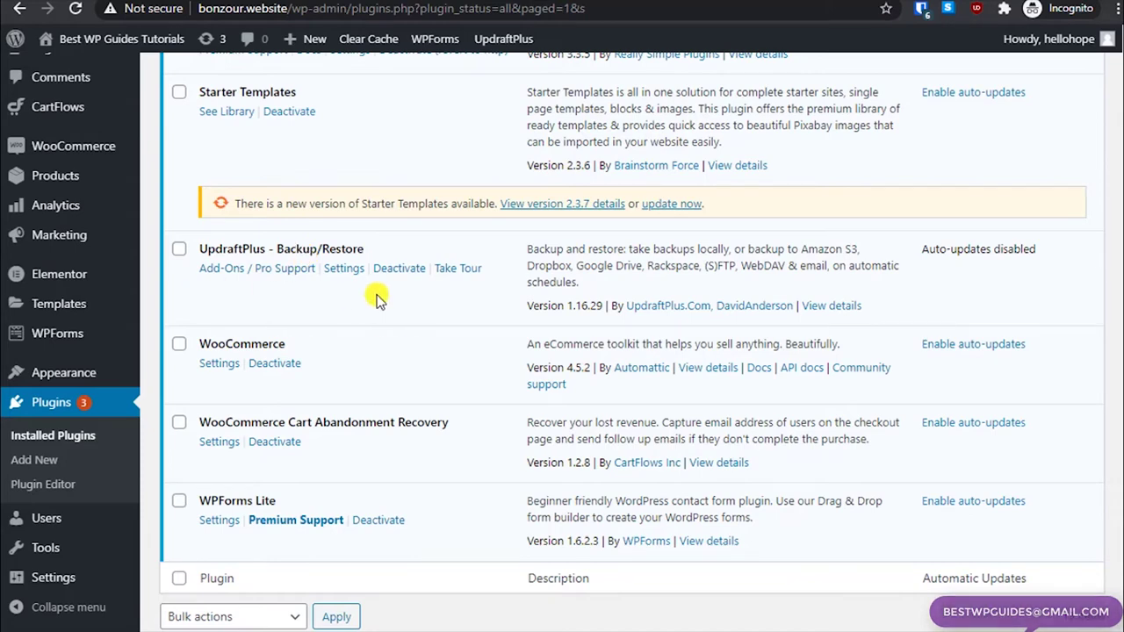
pyautogui.scroll(-2, 43, 303)
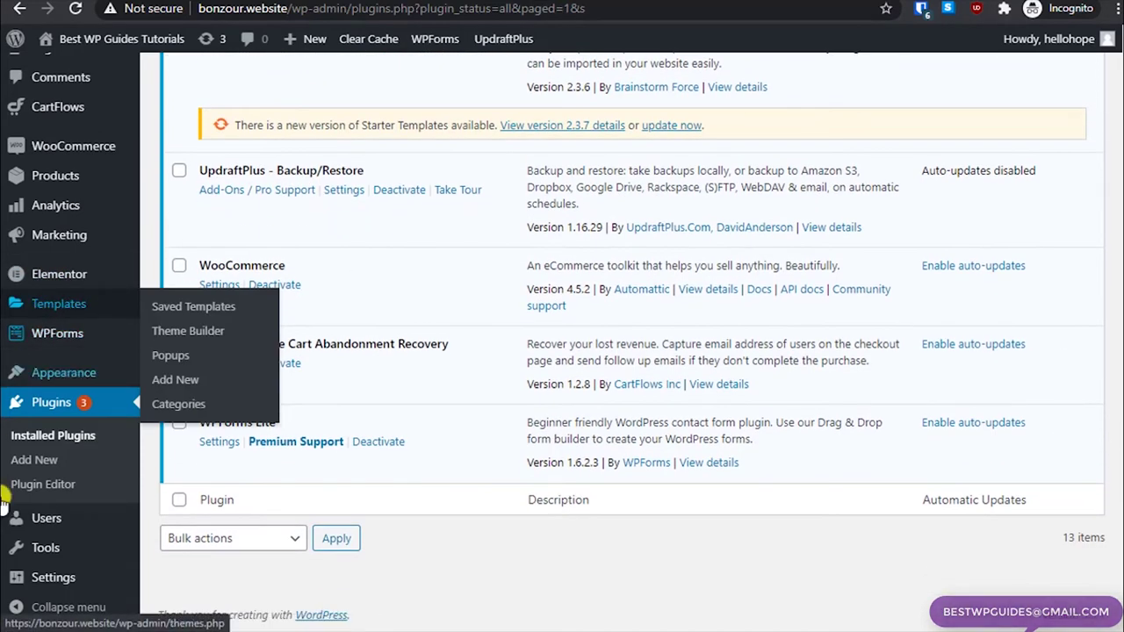
pyautogui.moveTo(19, 581)
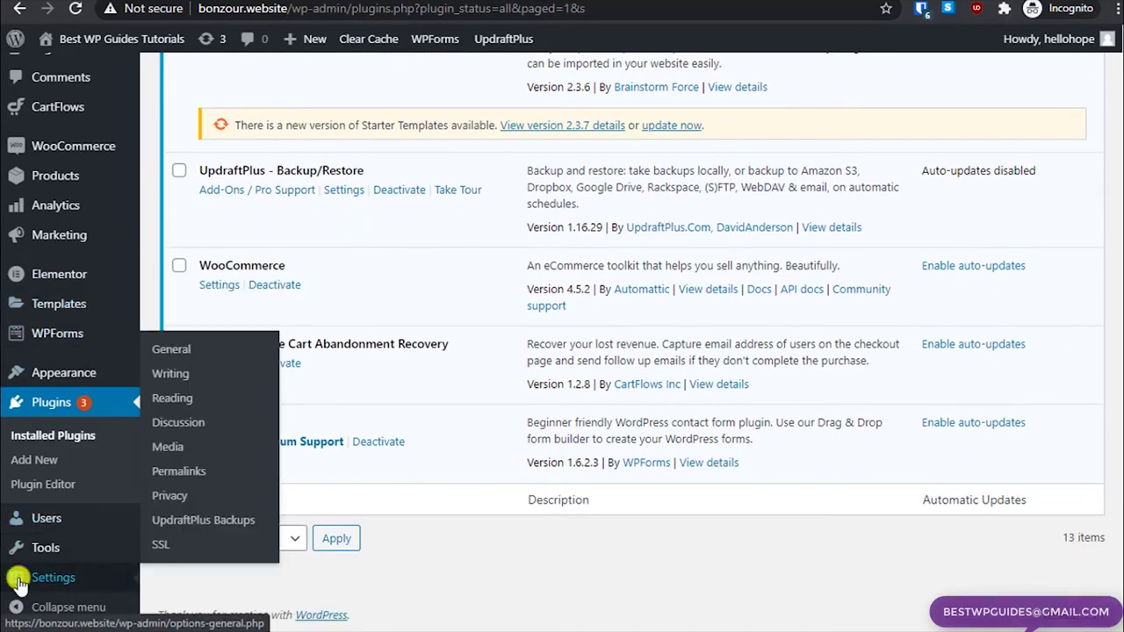
pyautogui.click(214, 524)
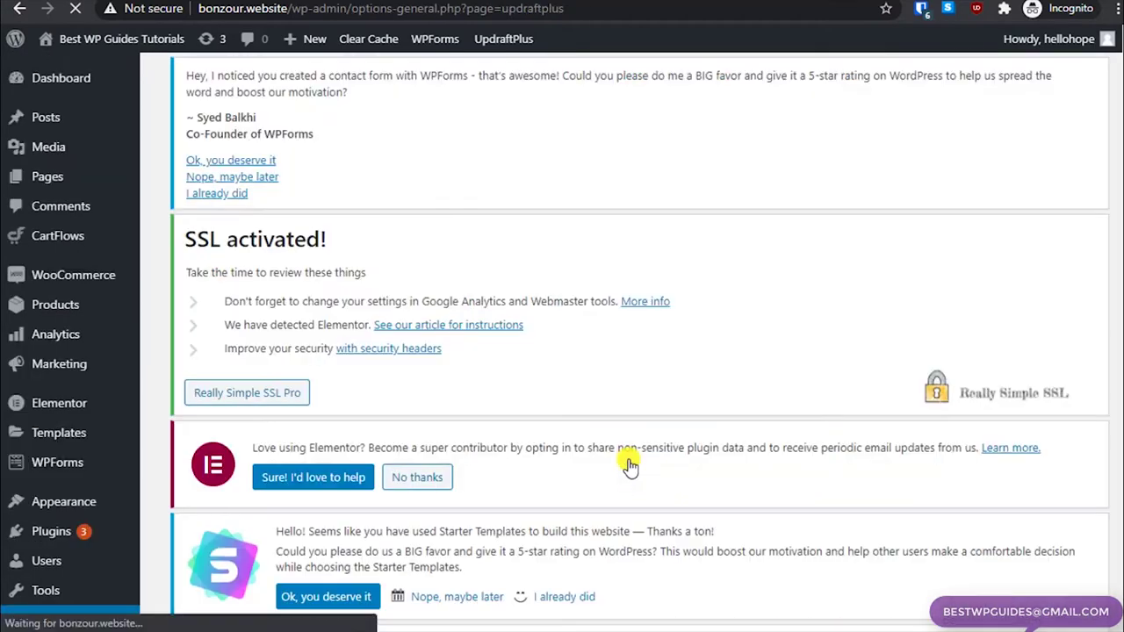
# Start a new UpdraftPlus backup that includes both the database and the files
pyautogui.scroll(-7, 627, 464)
pyautogui.scroll(-3, 628, 464)
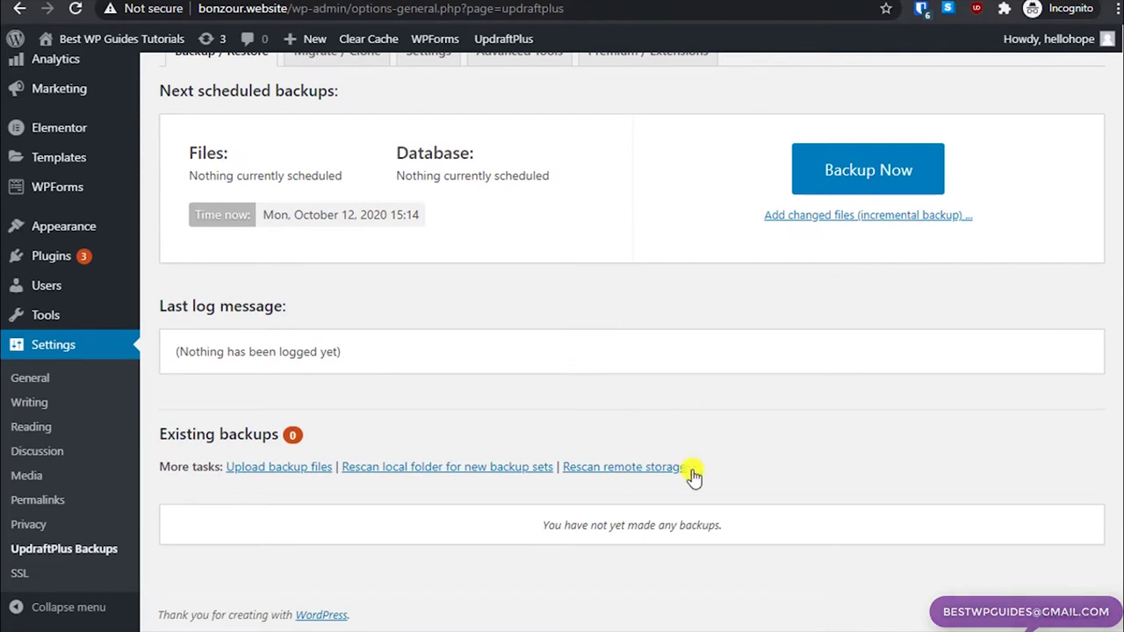
pyautogui.click(868, 171)
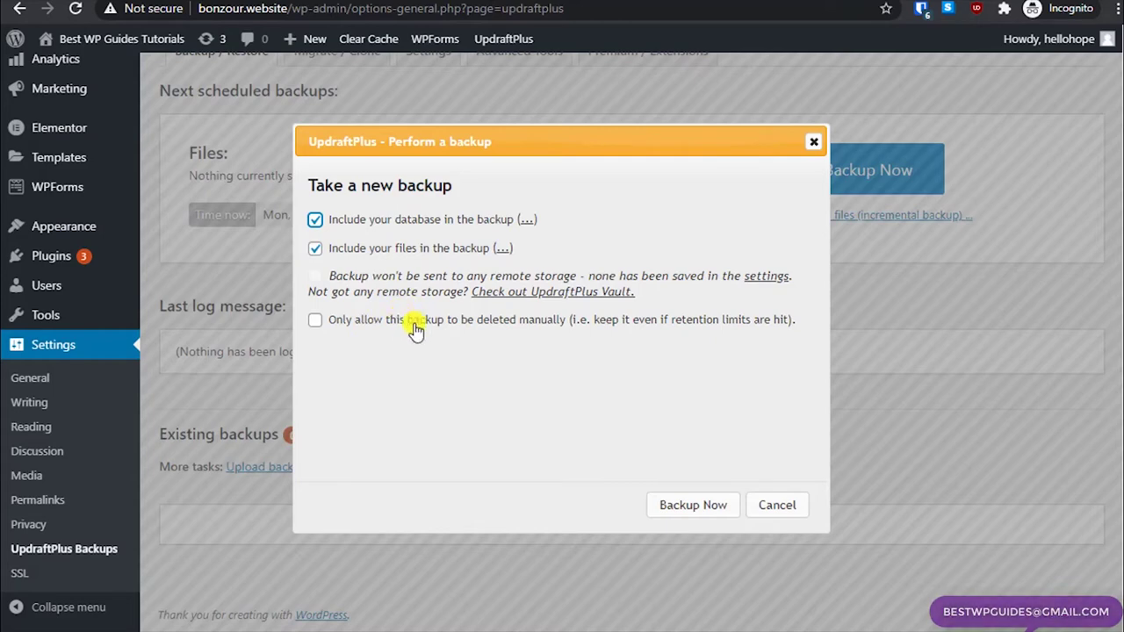
pyautogui.click(684, 505)
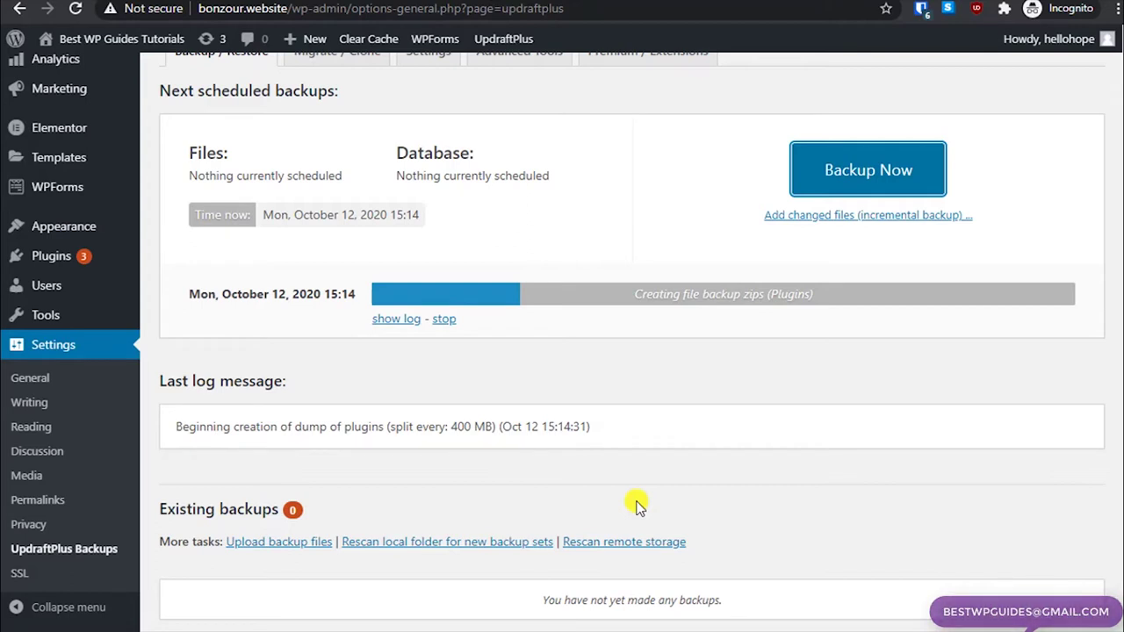
# Open the live site in a separate tab and look through its homepage while the backup runs
pyautogui.moveTo(79, 40)
pyautogui.rightClick(57, 77)
pyautogui.press('Escape')
pyautogui.click(57, 76)
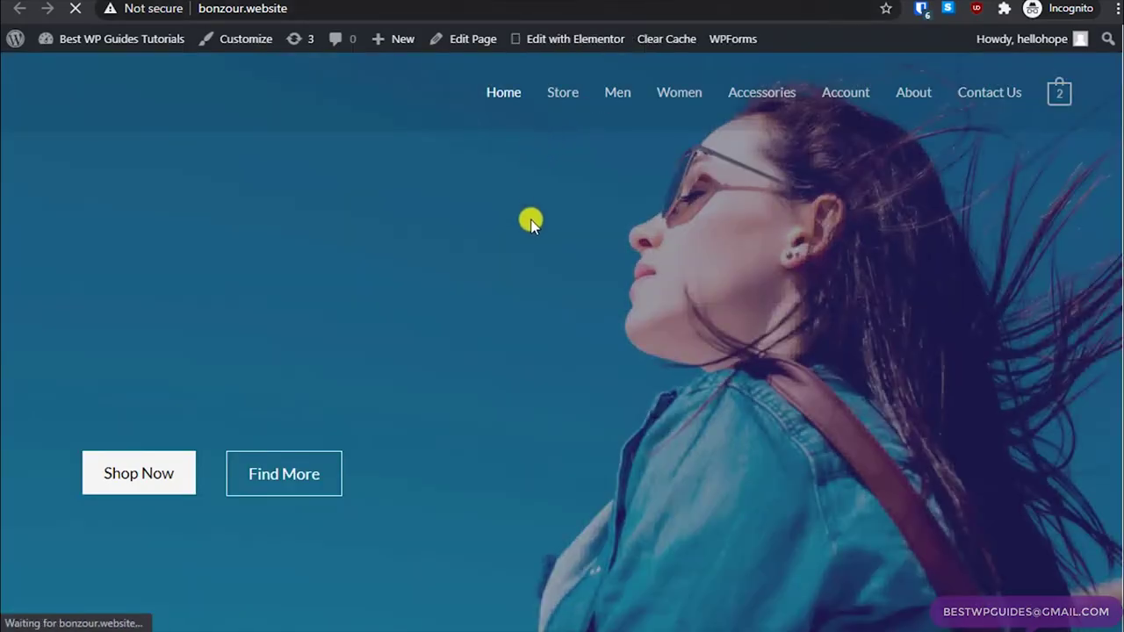
pyautogui.scroll(-8, 530, 257)
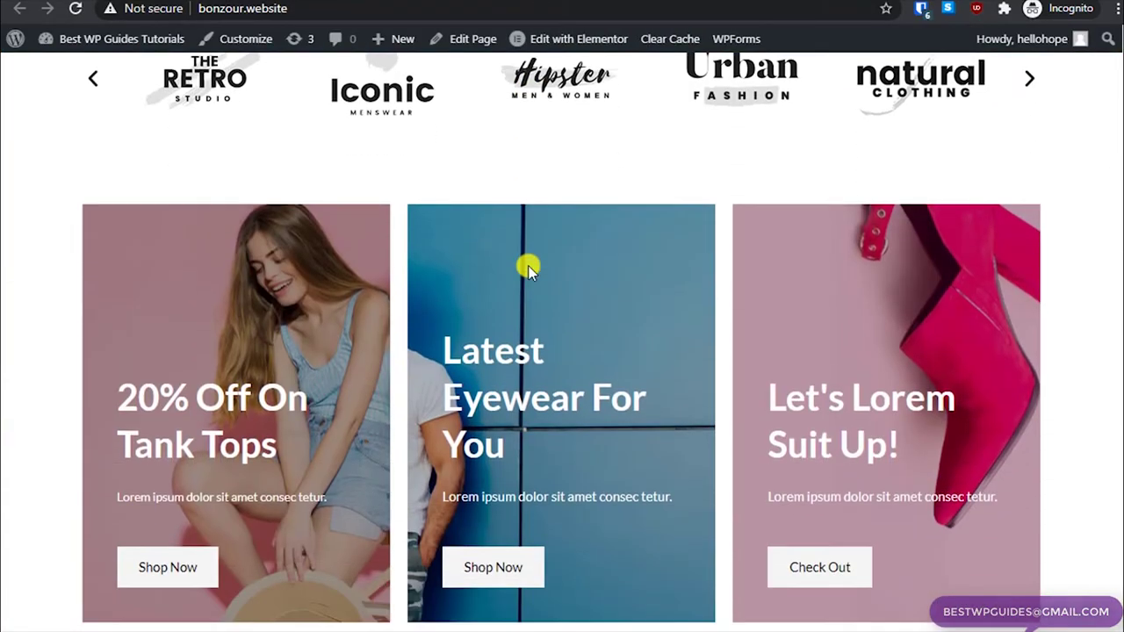
pyautogui.scroll(-15, 529, 266)
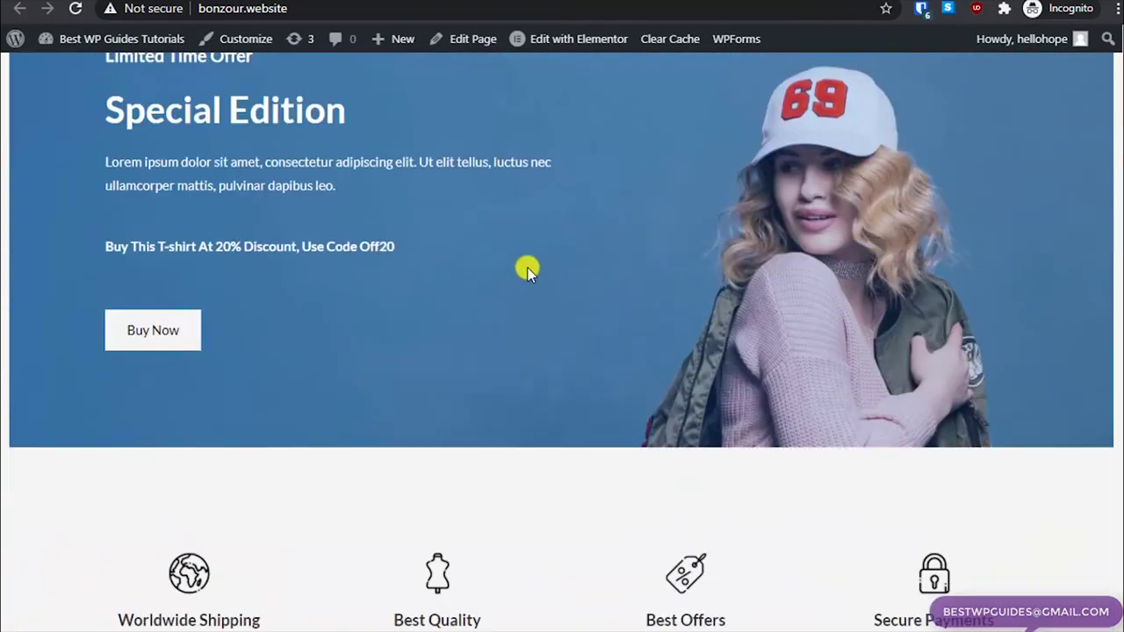
pyautogui.scroll(-6, 528, 268)
pyautogui.scroll(4, 527, 271)
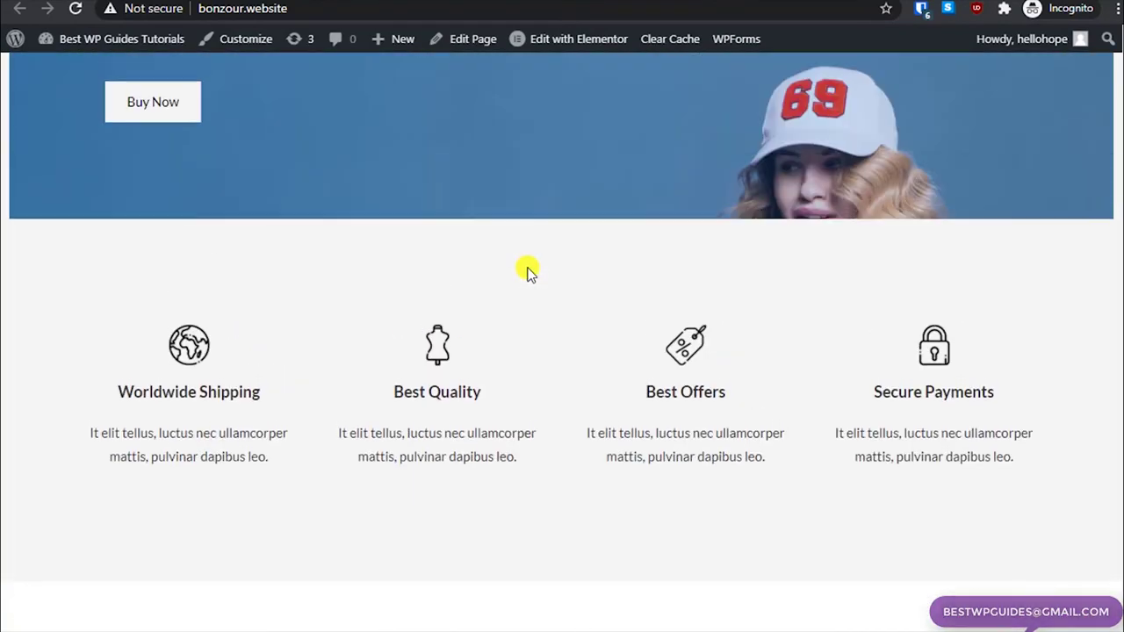
pyautogui.scroll(6, 528, 272)
pyautogui.scroll(20, 621, 380)
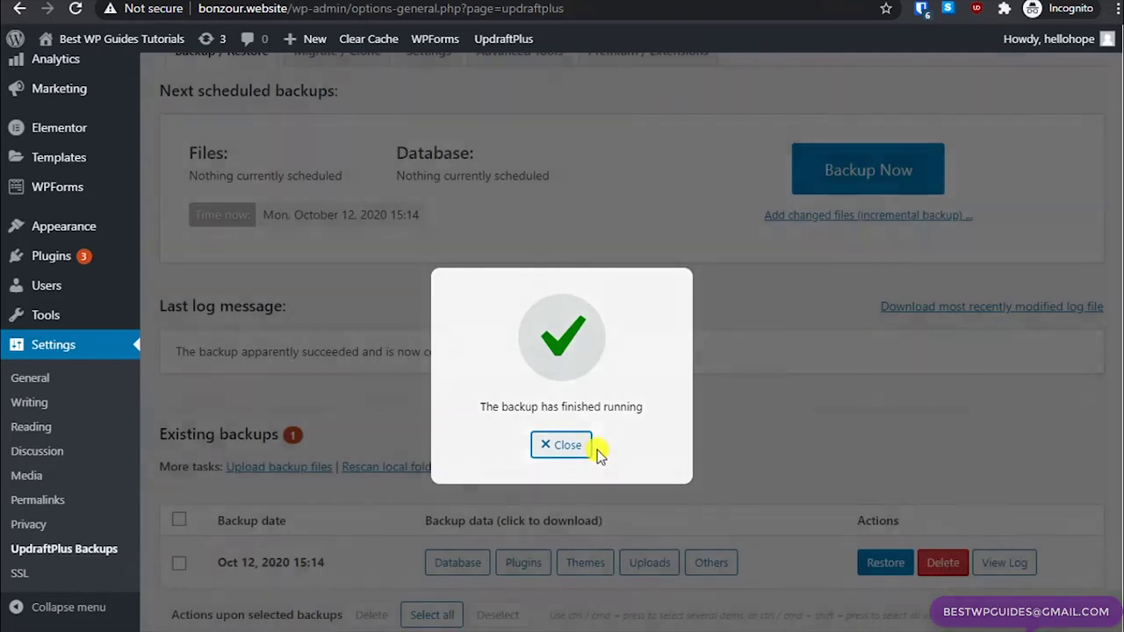
# Dismiss the backup completion notice and download the database part of the Oct 12, 2020 15:14 backup to the computer
pyautogui.click(565, 447)
pyautogui.scroll(-1, 771, 382)
pyautogui.scroll(2, 771, 383)
pyautogui.scroll(-2, 665, 504)
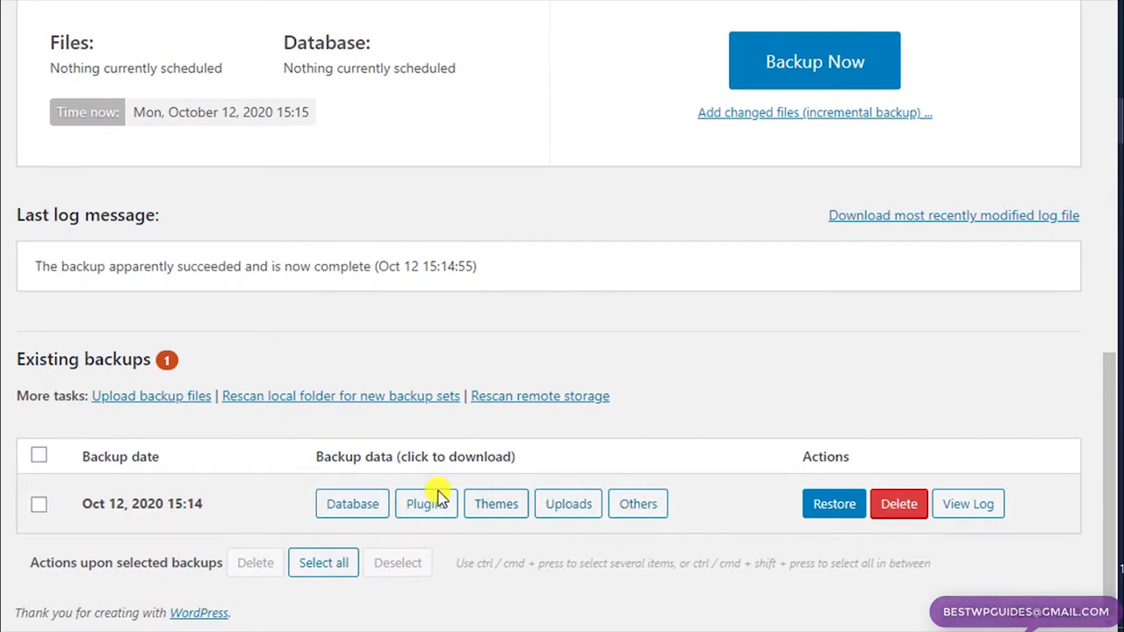
pyautogui.click(365, 504)
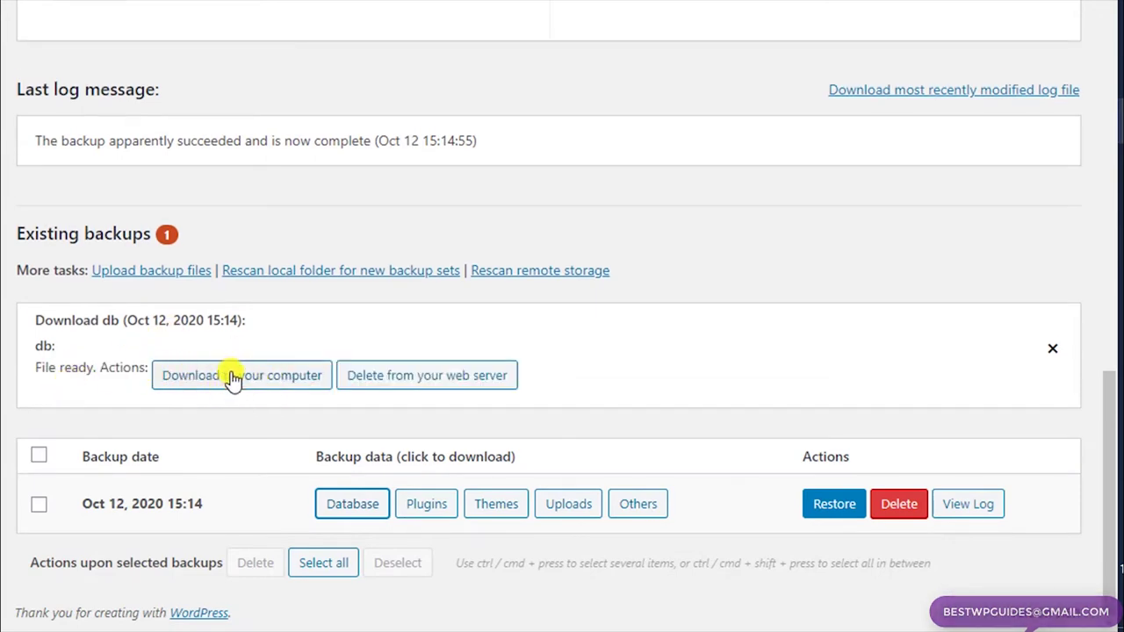
pyautogui.click(252, 379)
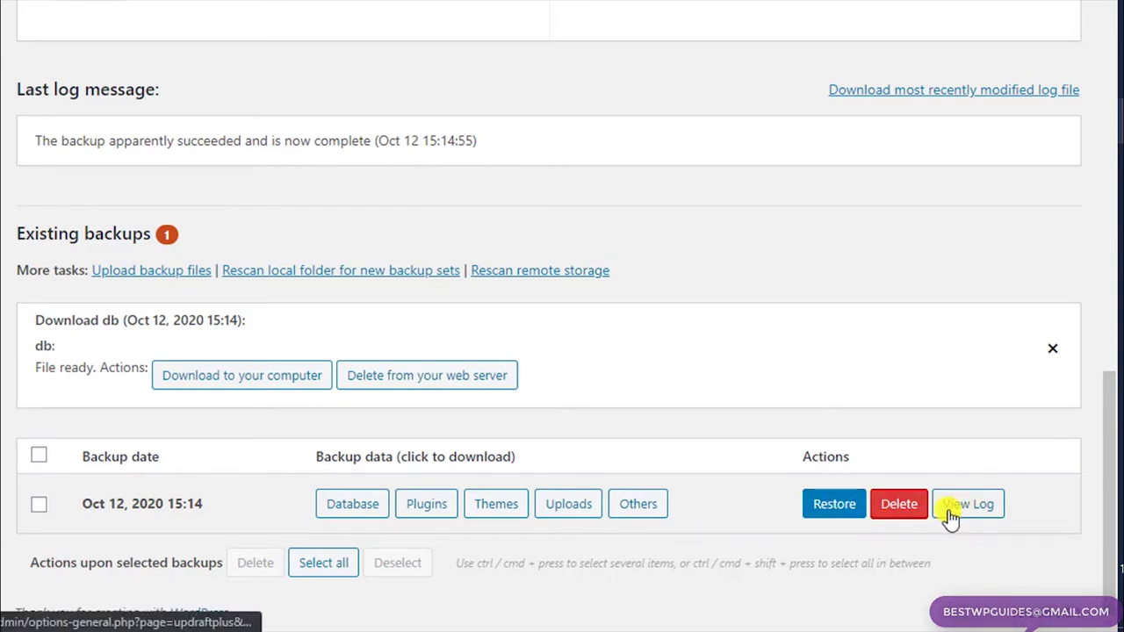
# In the UpdraftPlus settings, set the files backup schedule to Weekly and retain 2 scheduled backups
pyautogui.scroll(1, 718, 517)
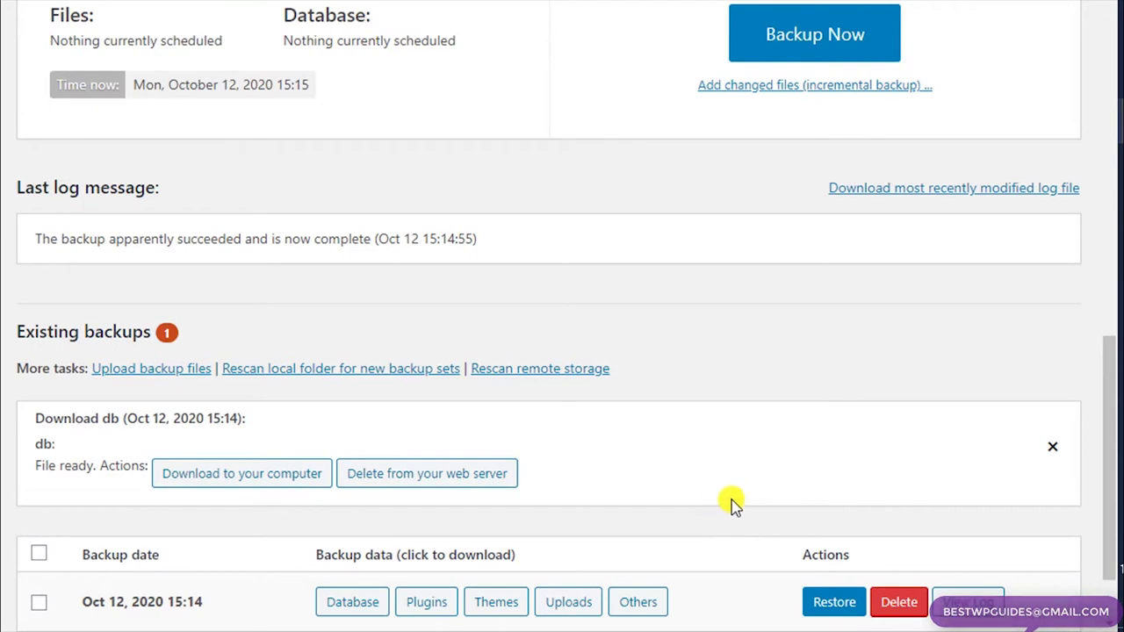
pyautogui.scroll(2, 494, 416)
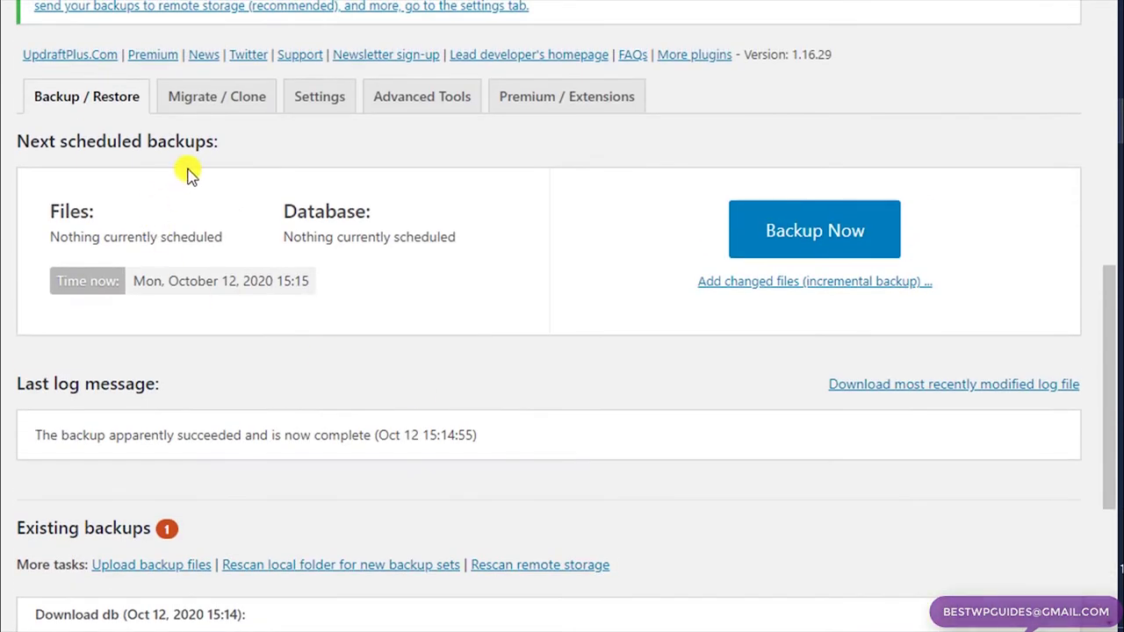
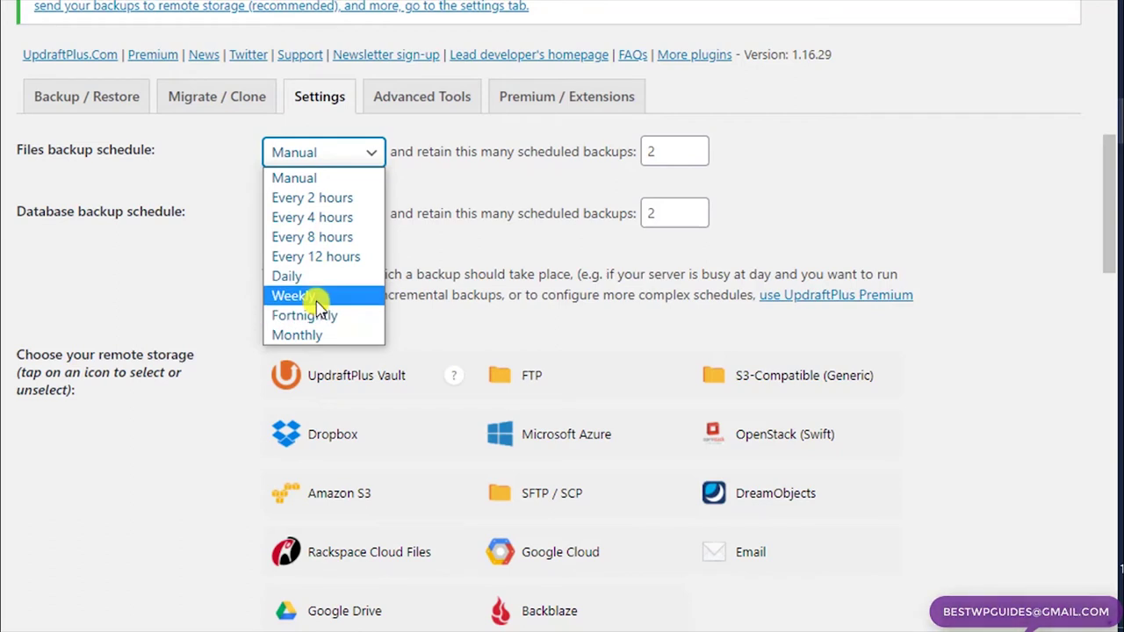
pyautogui.click(323, 295)
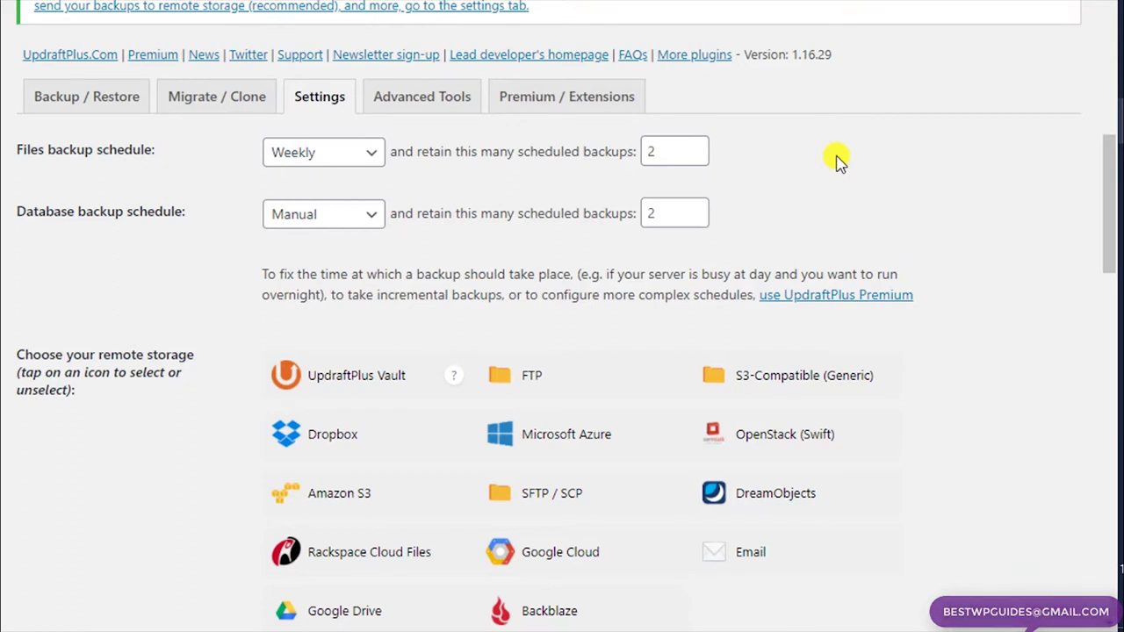
pyautogui.click(693, 145)
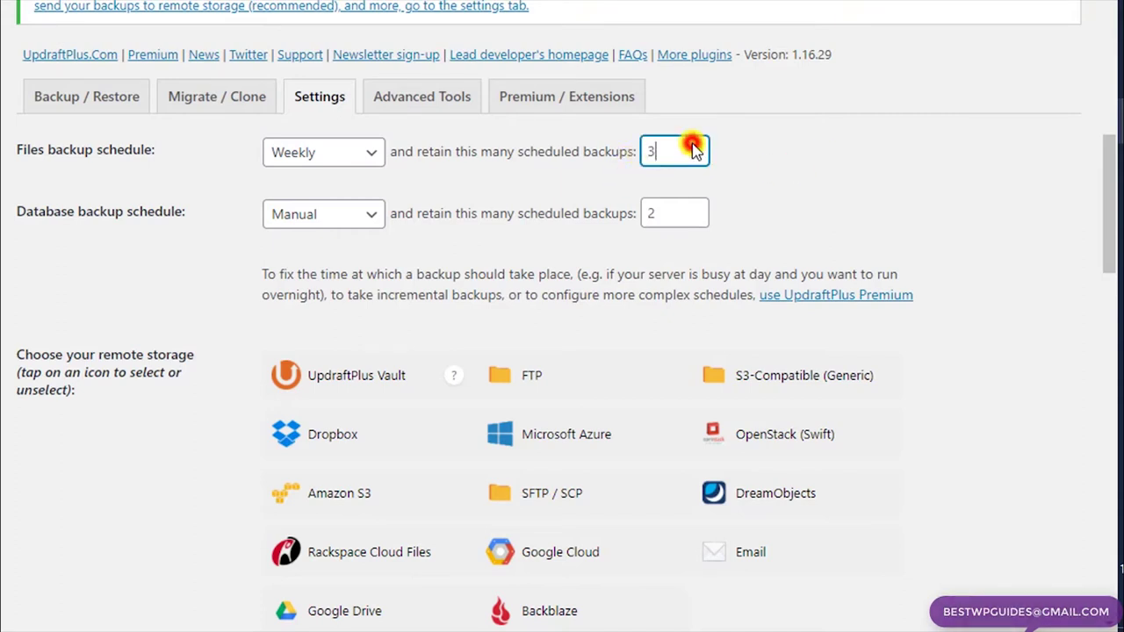
pyautogui.click(694, 147)
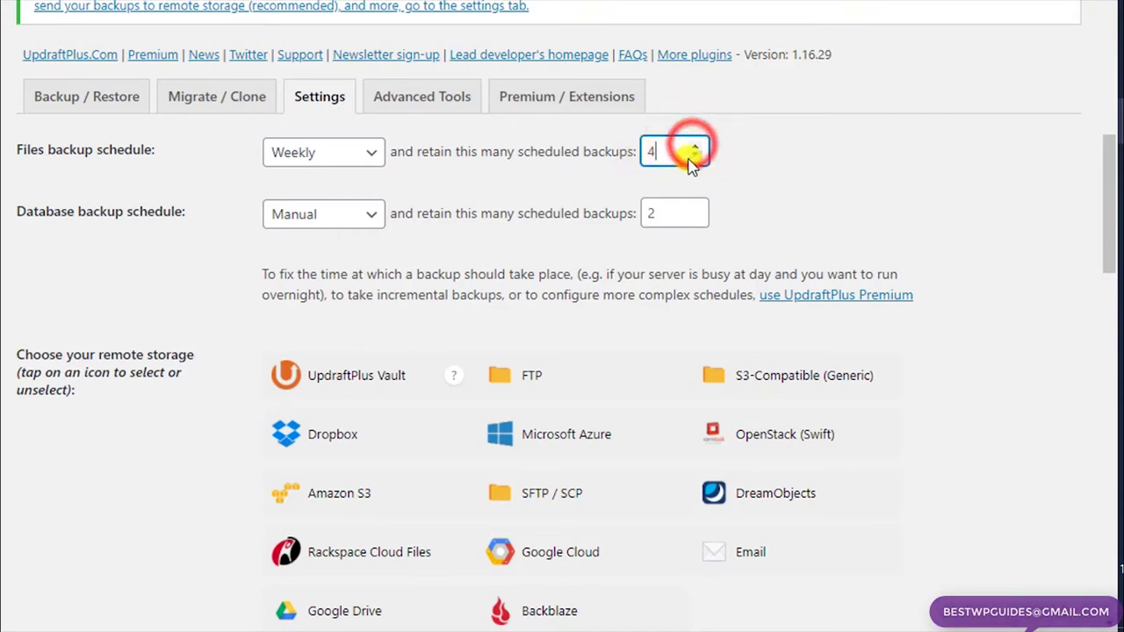
pyautogui.doubleClick(672, 154)
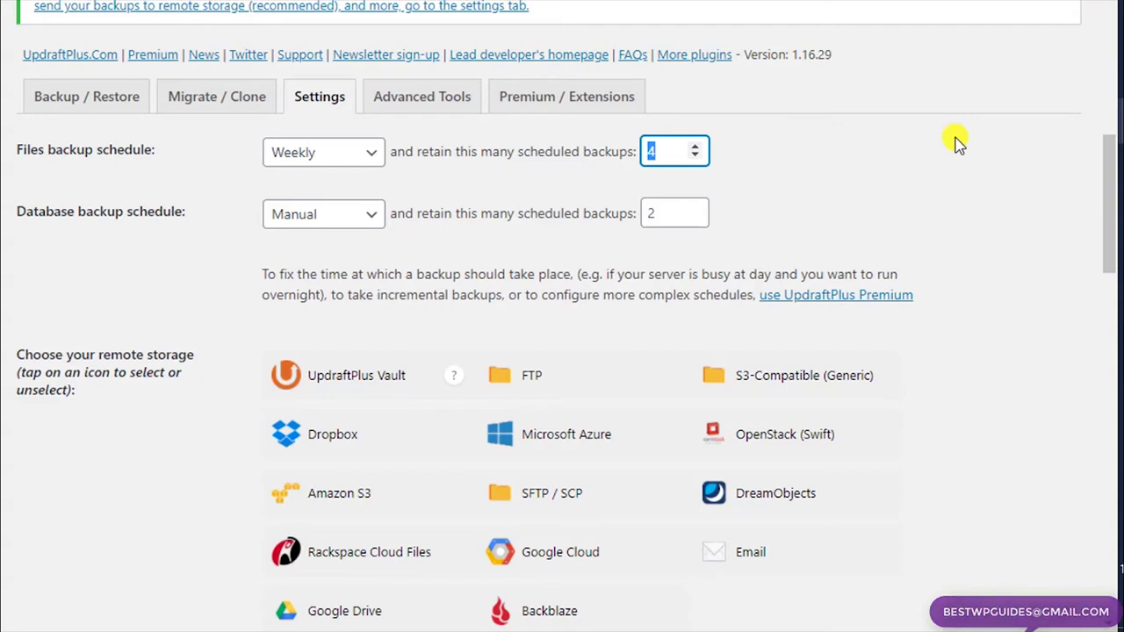
pyautogui.write('2')
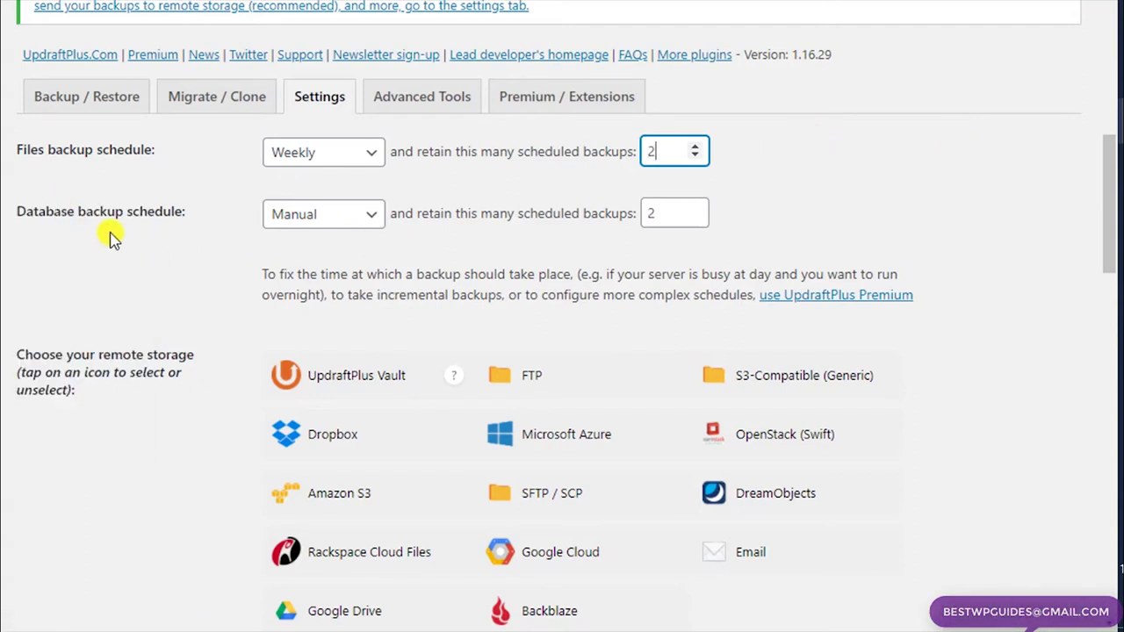
# Set the database backup schedule to Weekly and retain 2 scheduled backups
pyautogui.click(321, 215)
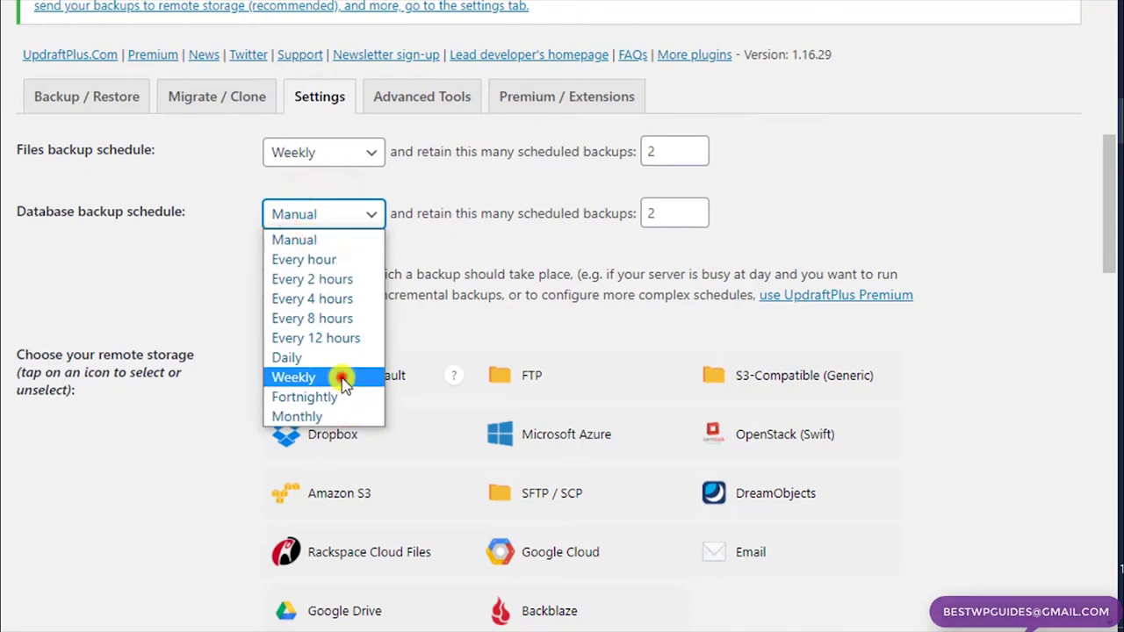
pyautogui.click(341, 377)
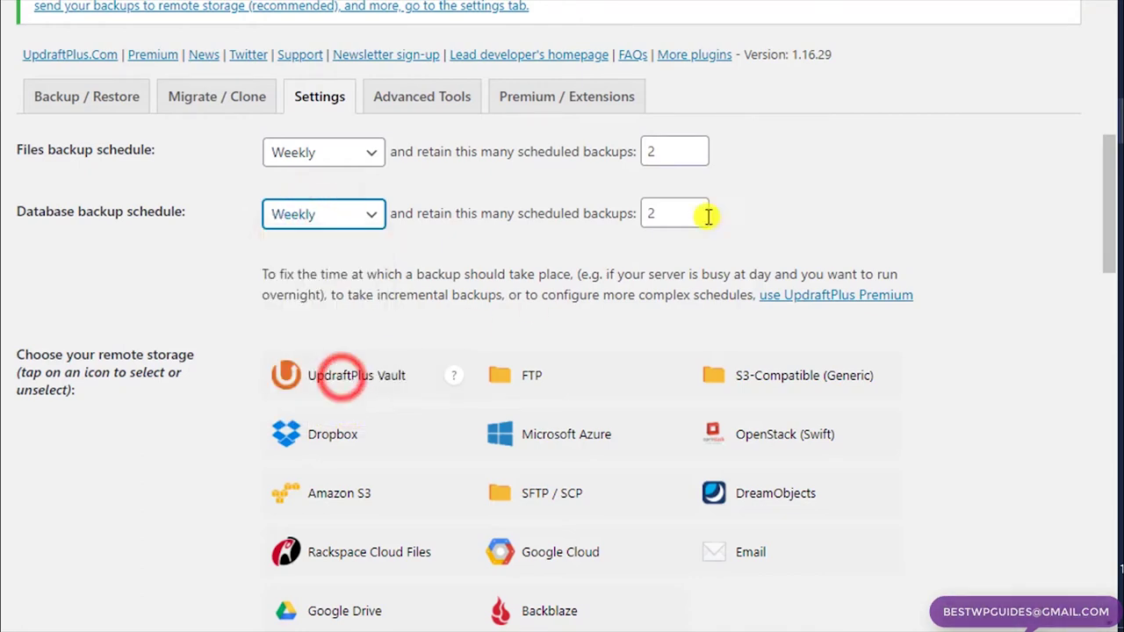
pyautogui.click(822, 230)
pyautogui.scroll(-2, 821, 235)
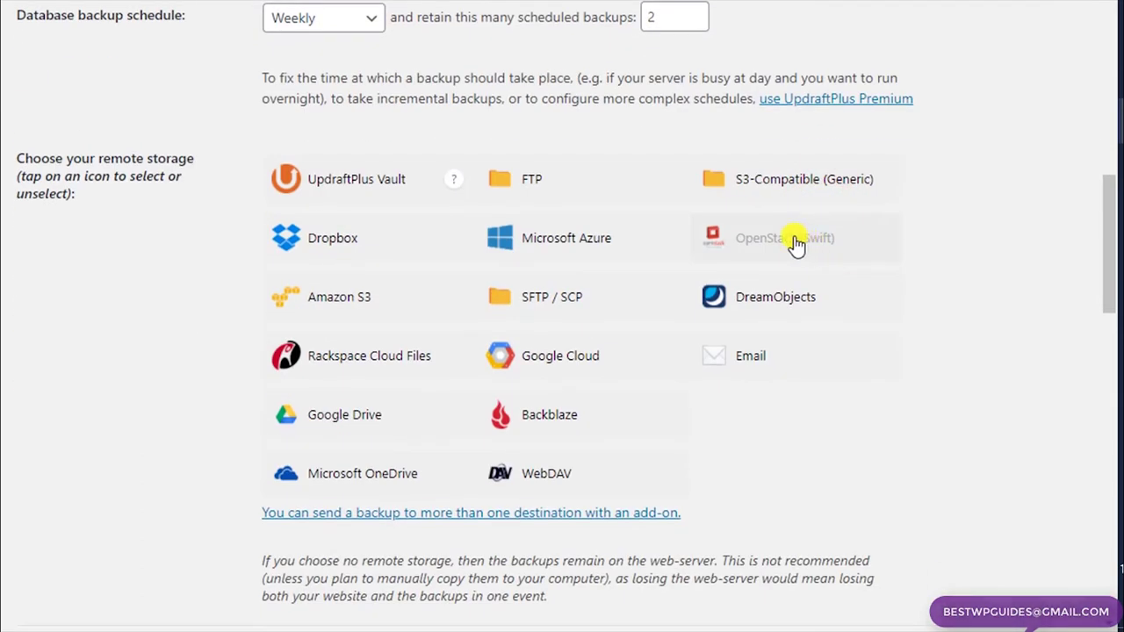
pyautogui.scroll(1, 120, 304)
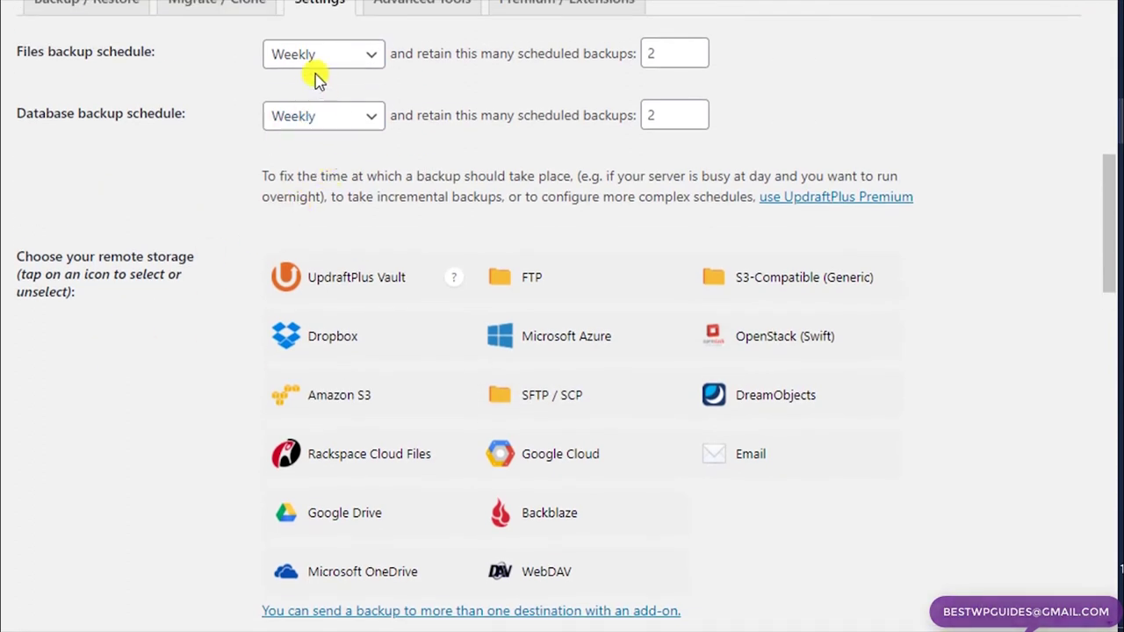
pyautogui.click(696, 110)
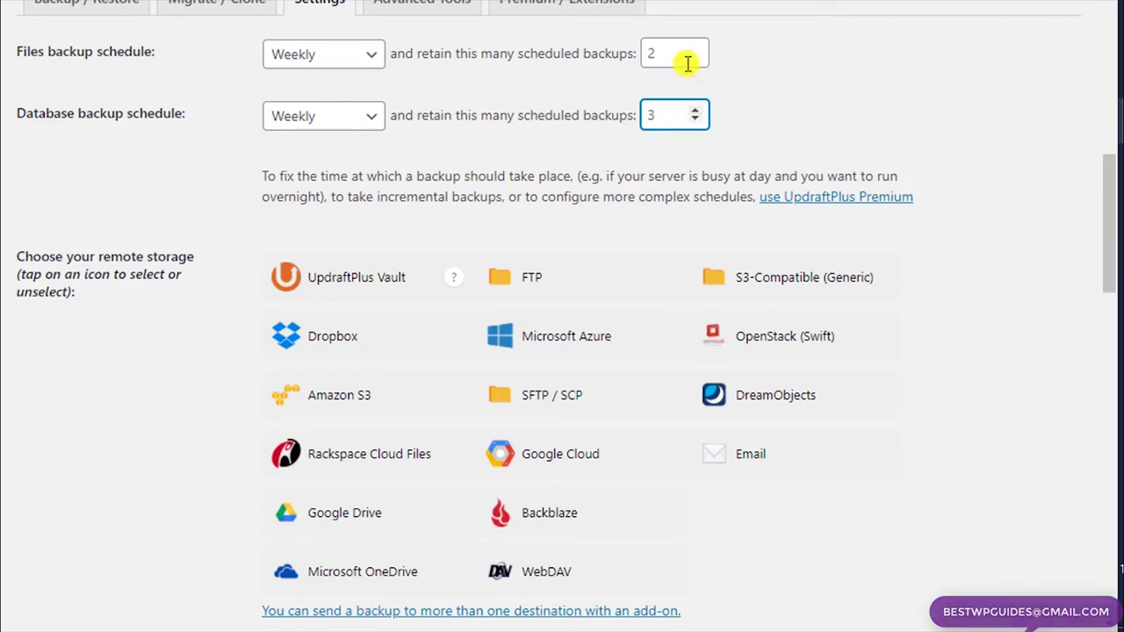
pyautogui.click(696, 121)
pyautogui.click(783, 111)
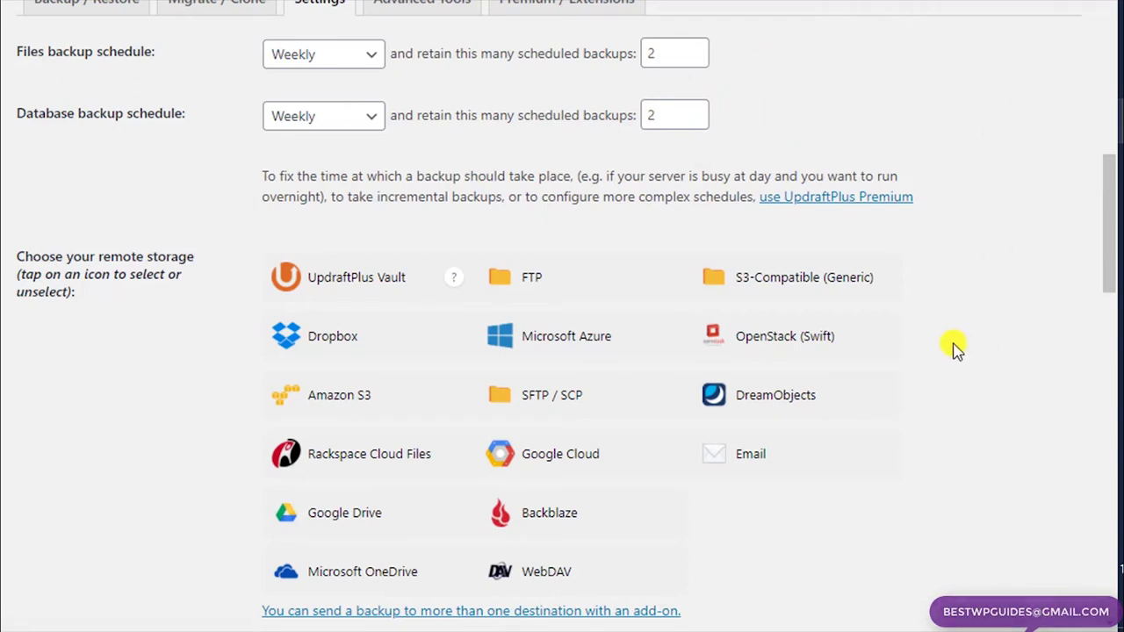
# Choose Google Drive as the remote storage for the backups
pyautogui.scroll(-1, 955, 348)
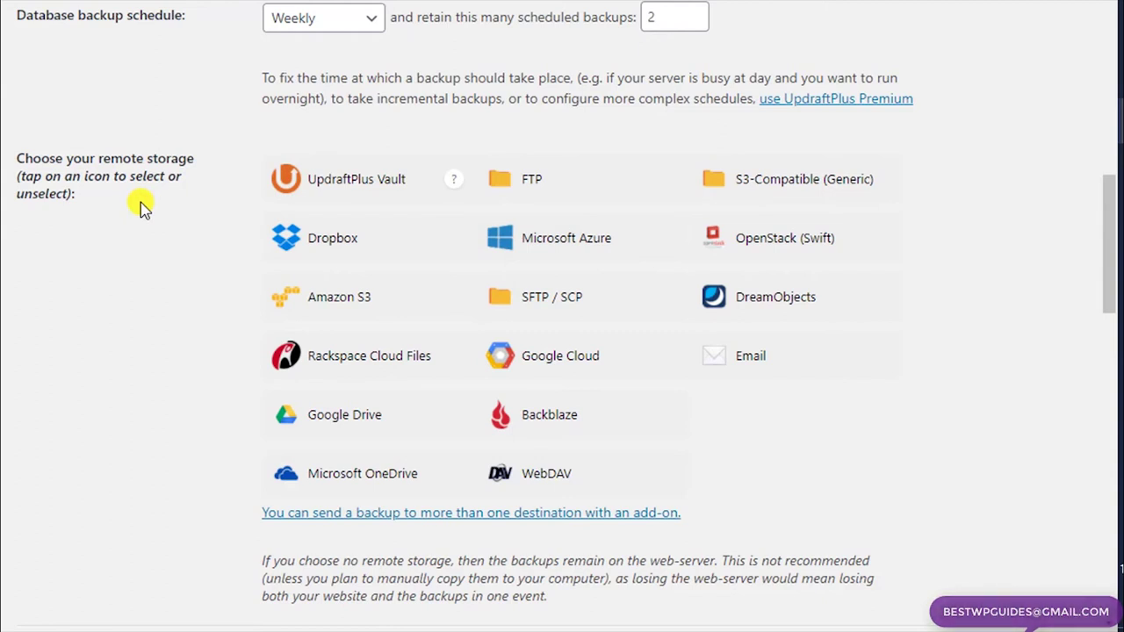
pyautogui.click(295, 412)
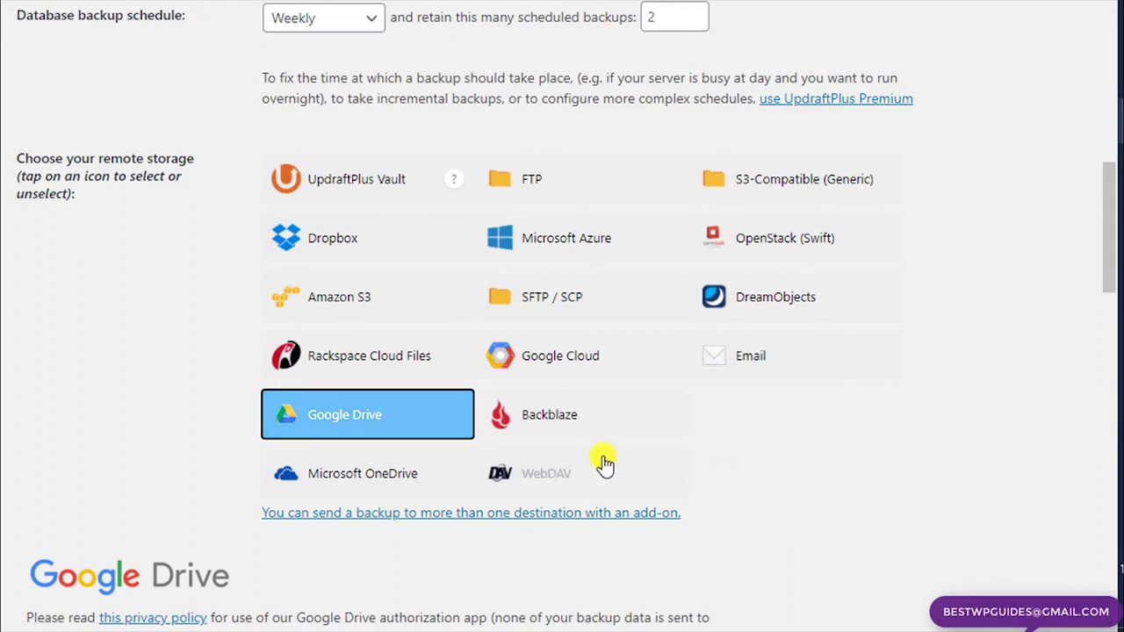
pyautogui.scroll(-1, 504, 435)
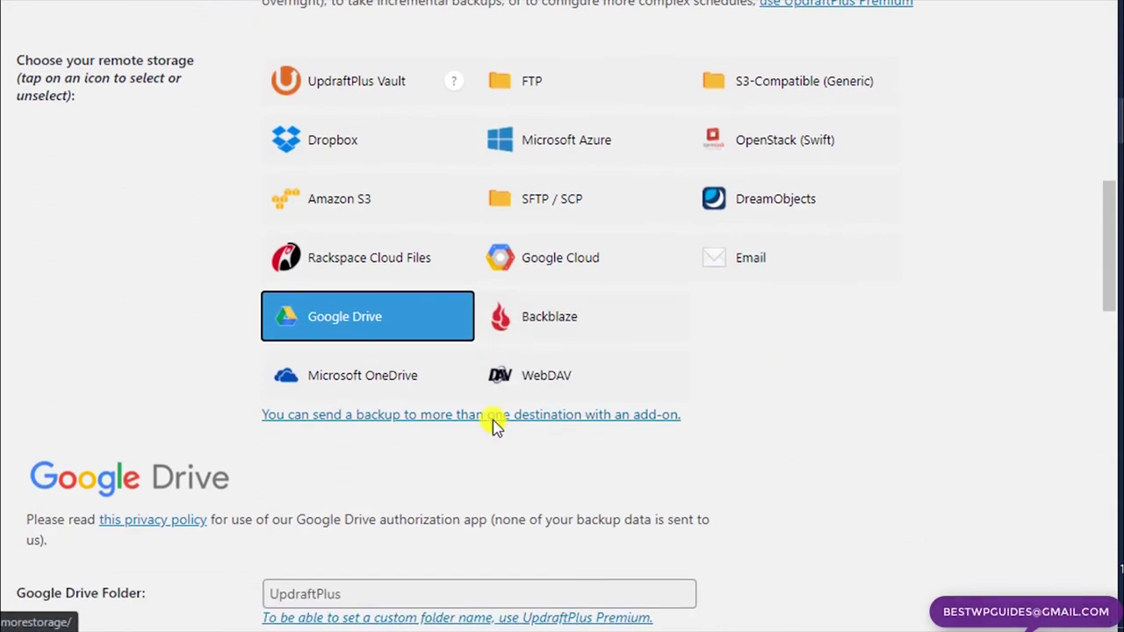
pyautogui.scroll(1, 886, 423)
pyautogui.scroll(2, 326, 156)
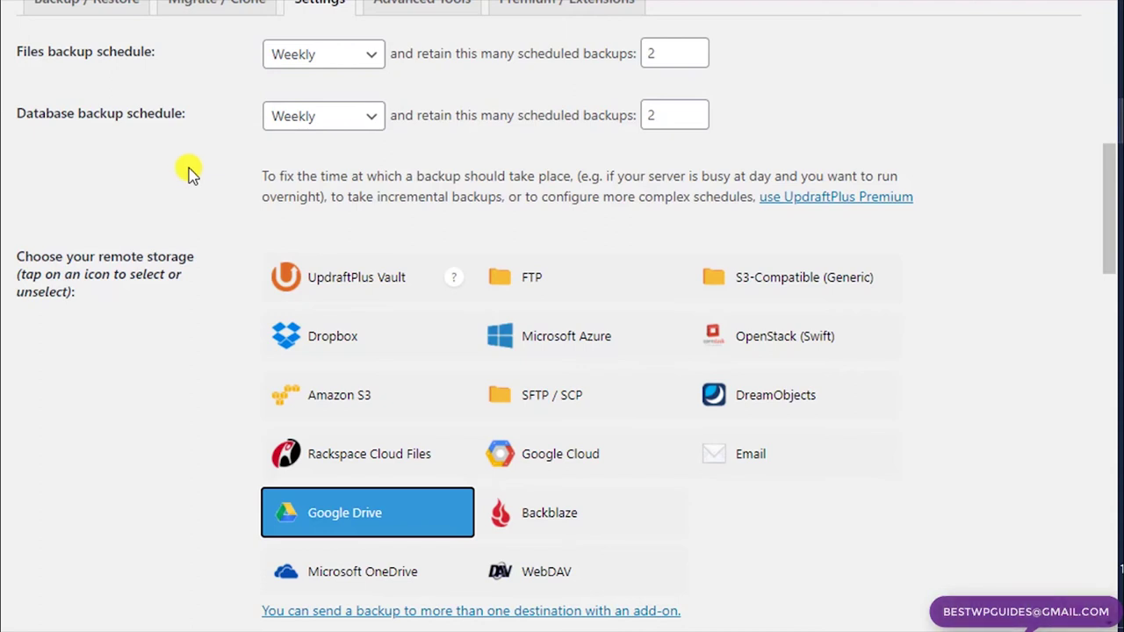
# Examine the Google Drive authentication, file inclusion and exclusion, database encryption, email report and expert settings
pyautogui.scroll(-3, 187, 176)
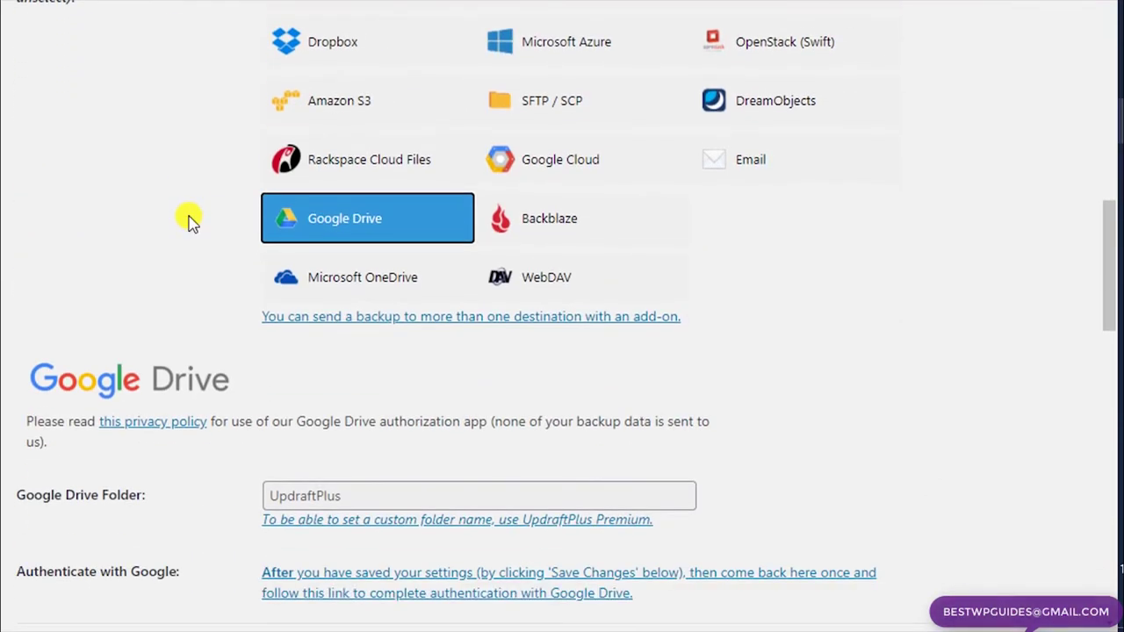
pyautogui.scroll(1, 187, 219)
pyautogui.scroll(-5, 187, 219)
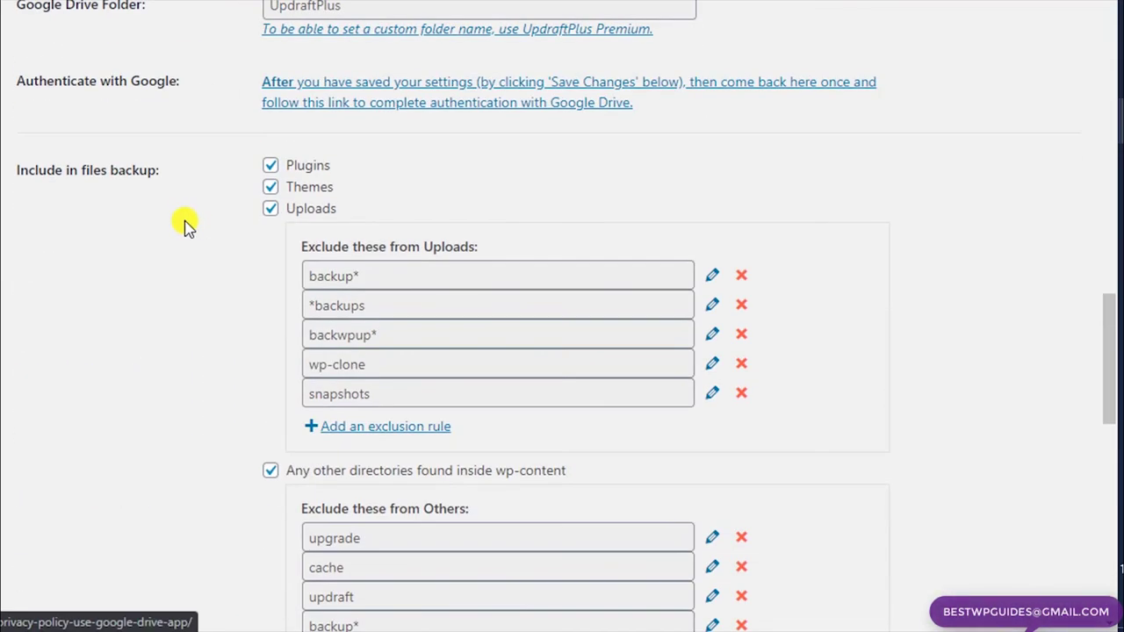
pyautogui.scroll(-1, 189, 220)
pyautogui.scroll(-2, 246, 378)
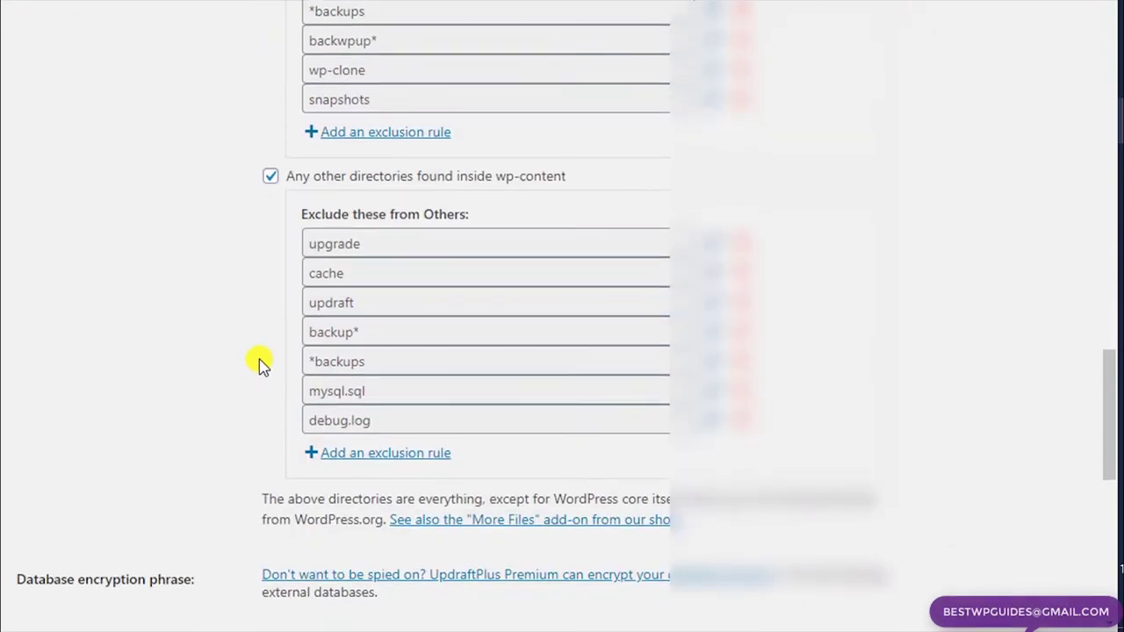
pyautogui.scroll(-5, 226, 366)
pyautogui.scroll(2, 225, 351)
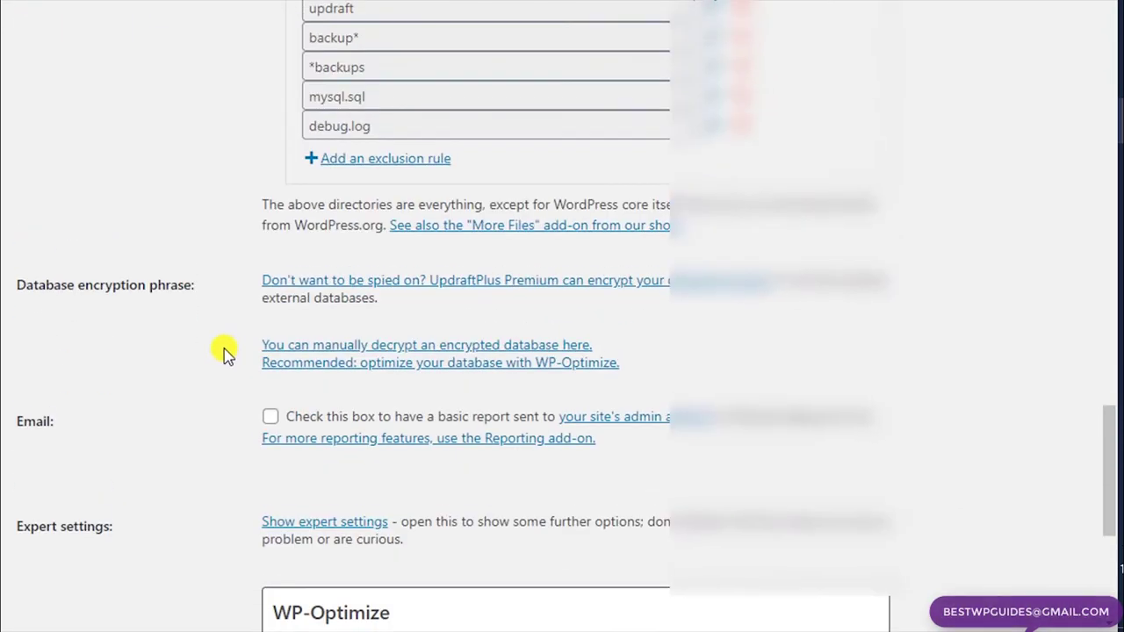
pyautogui.scroll(3, 226, 352)
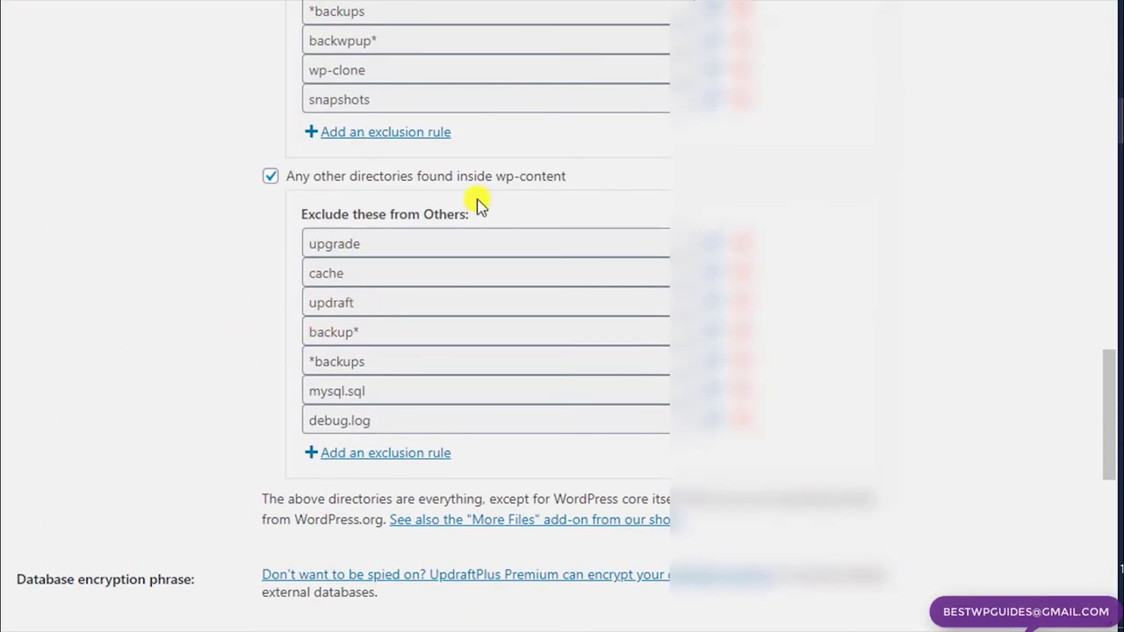
pyautogui.scroll(-4, 194, 404)
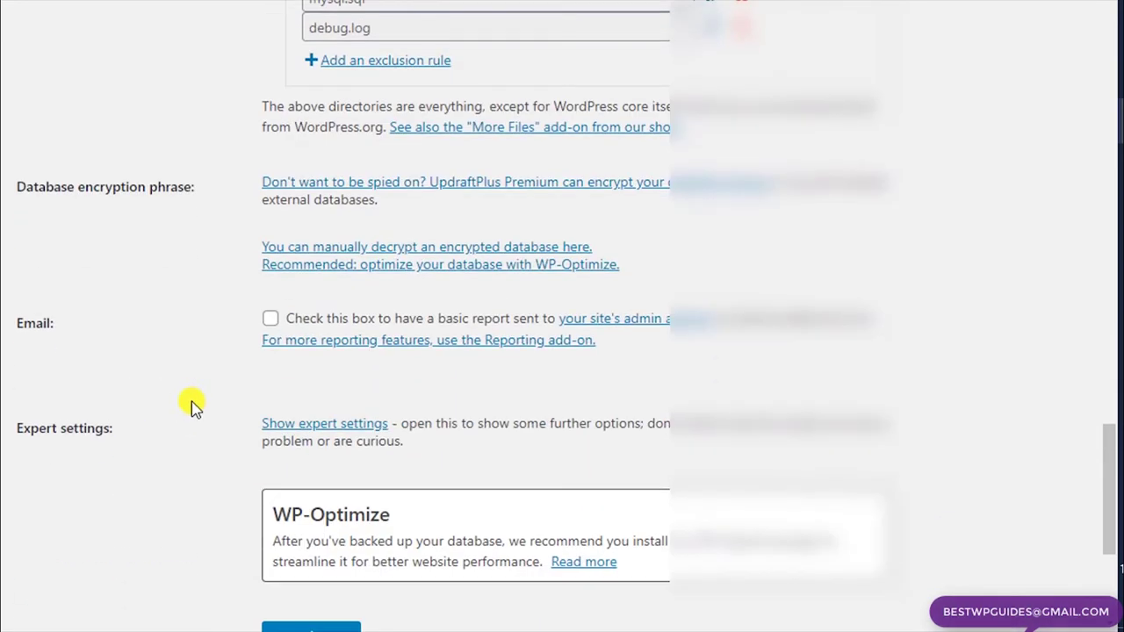
# Enable the basic email report to the site's admin address and save the UpdraftPlus settings
pyautogui.click(270, 319)
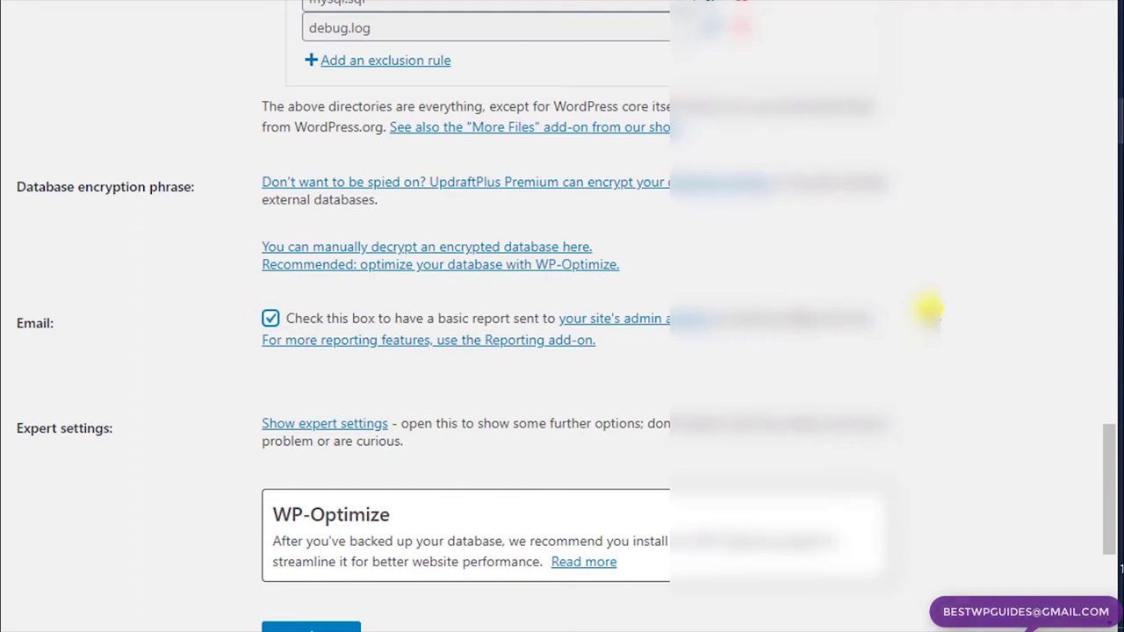
pyautogui.scroll(-2, 622, 375)
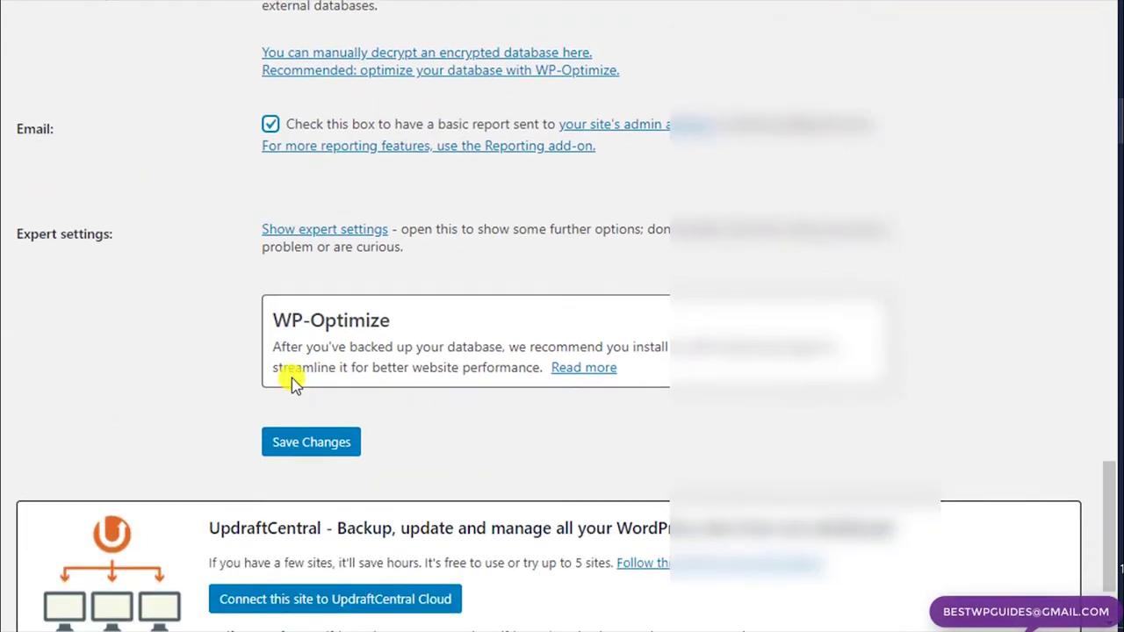
pyautogui.click(307, 443)
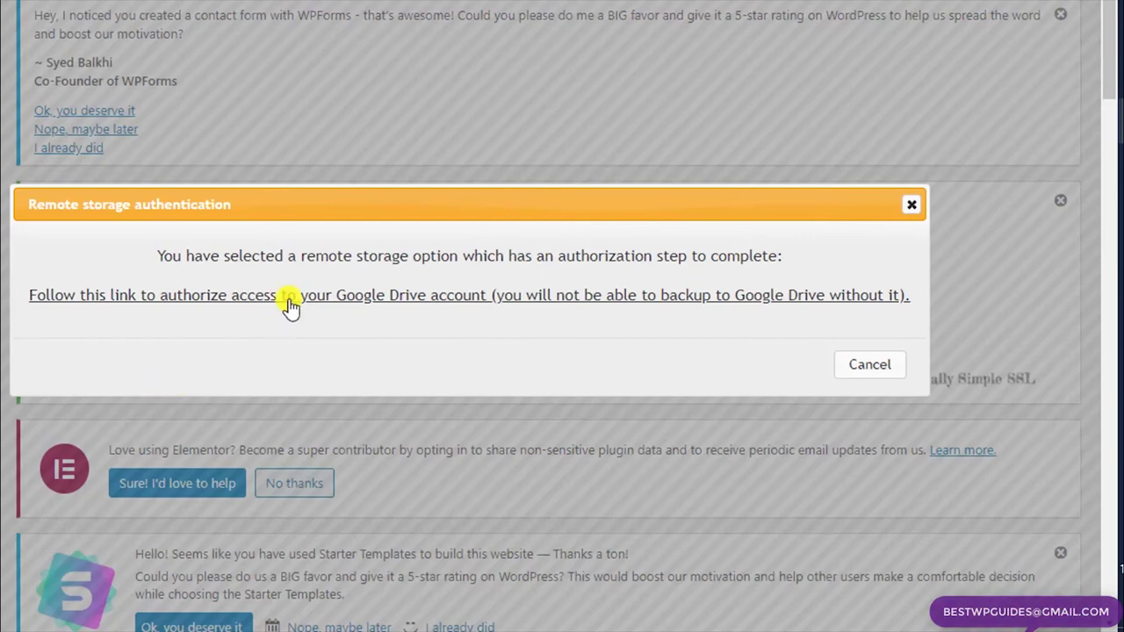
# Authorize UpdraftPlus to access the Best WP Google account's Drive and complete the remote storage setup
pyautogui.click(452, 294)
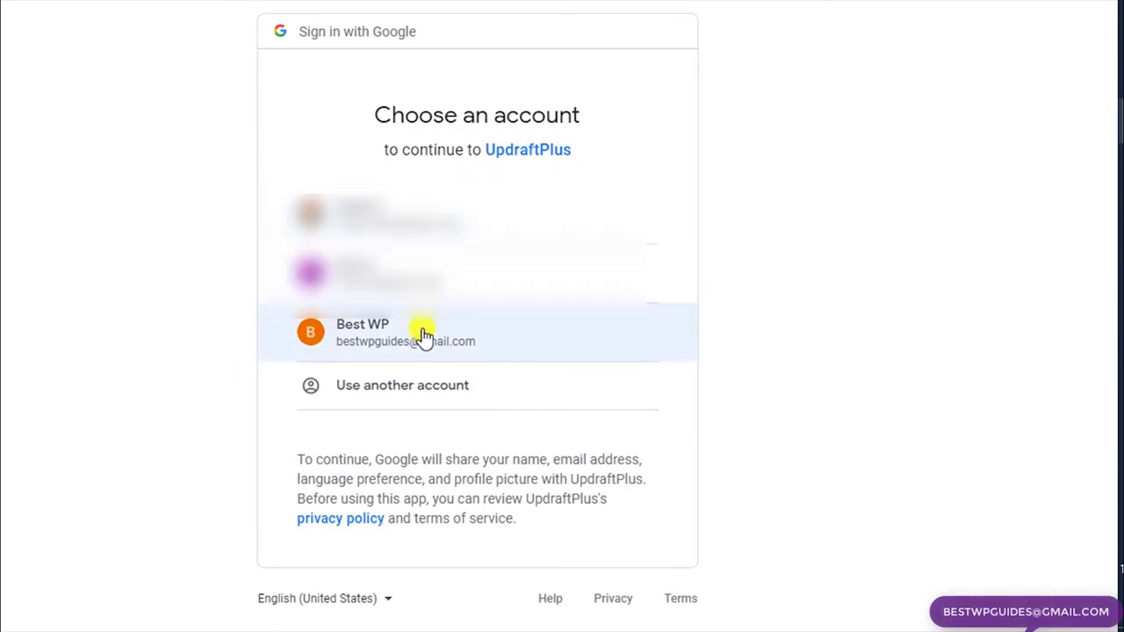
pyautogui.click(425, 336)
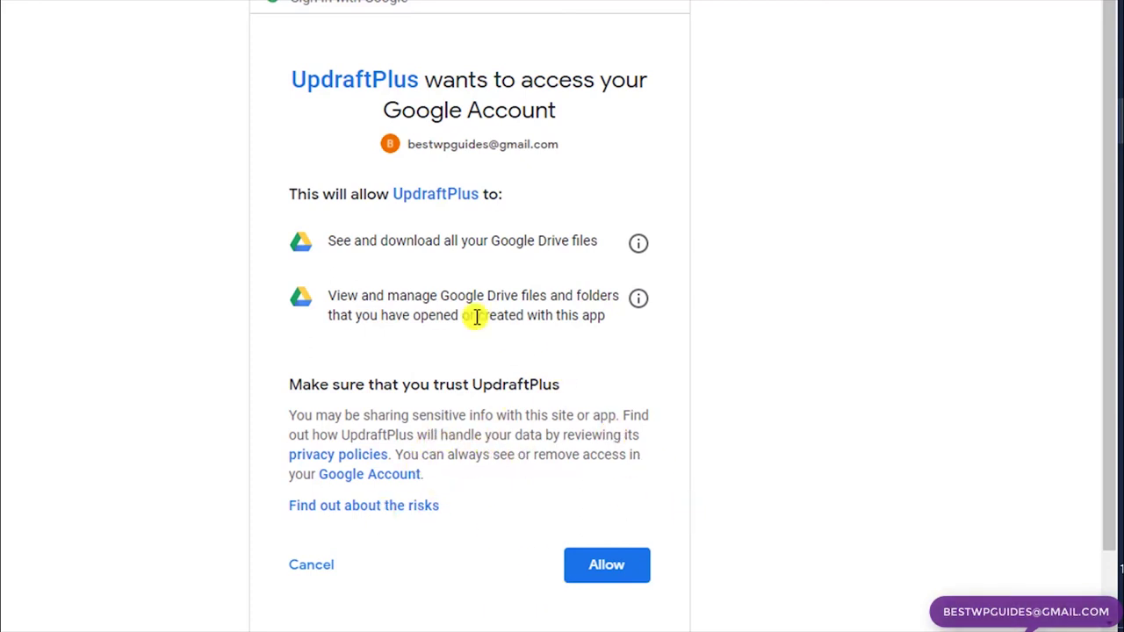
pyautogui.click(590, 564)
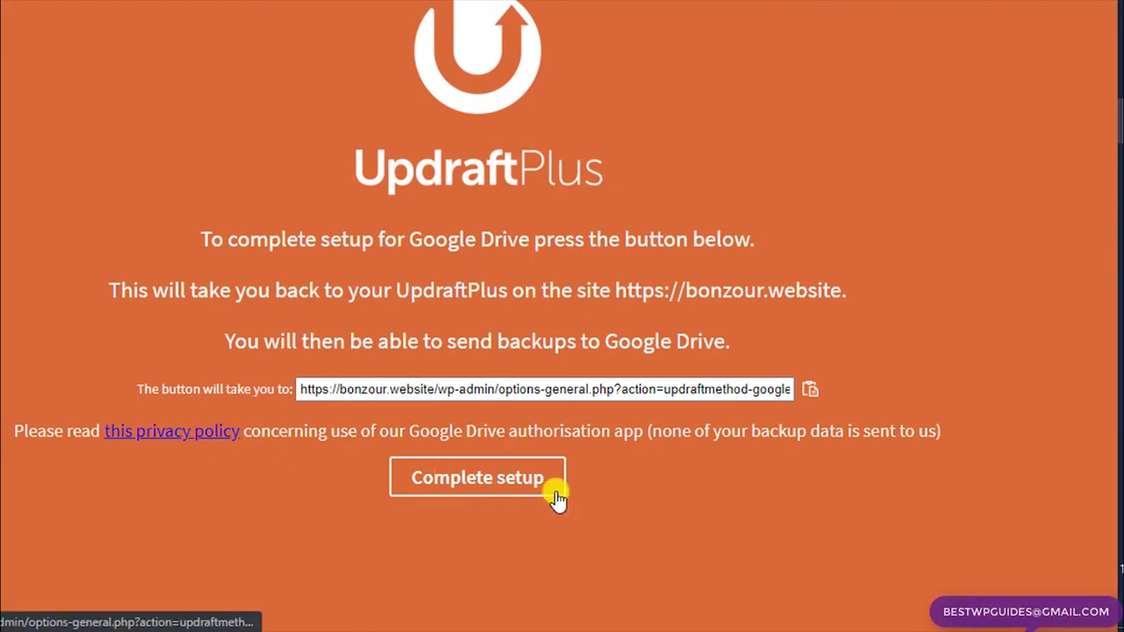
pyautogui.click(484, 482)
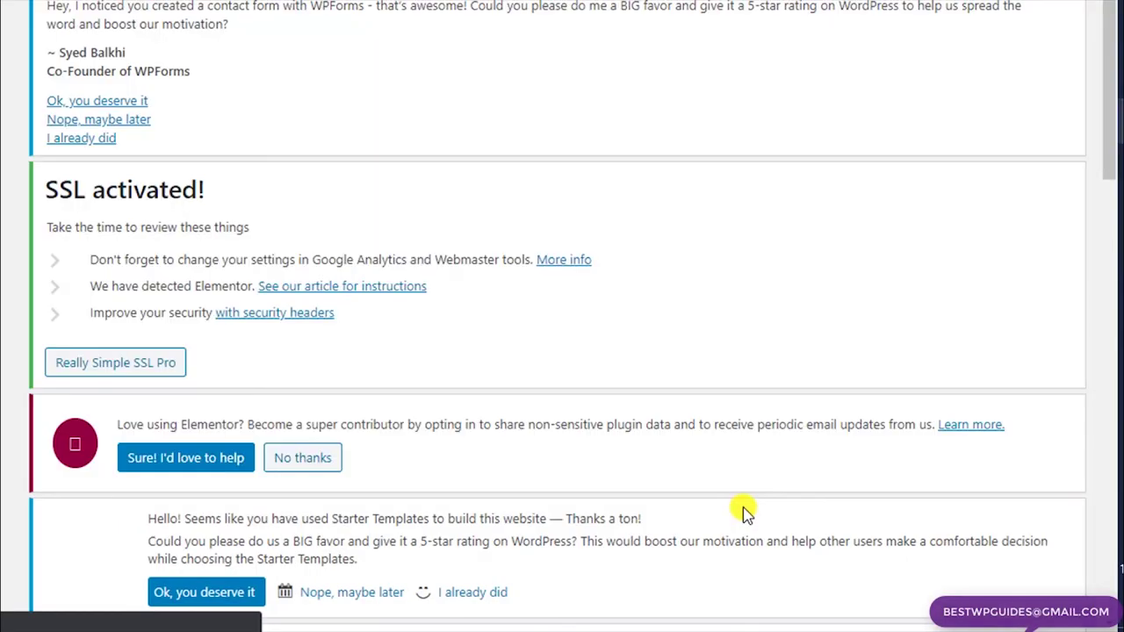
# Examine the Google Drive authentication message and available quota, the next scheduled backups, the last log message and the existing backups
pyautogui.scroll(-2, 746, 482)
pyautogui.scroll(-8, 746, 486)
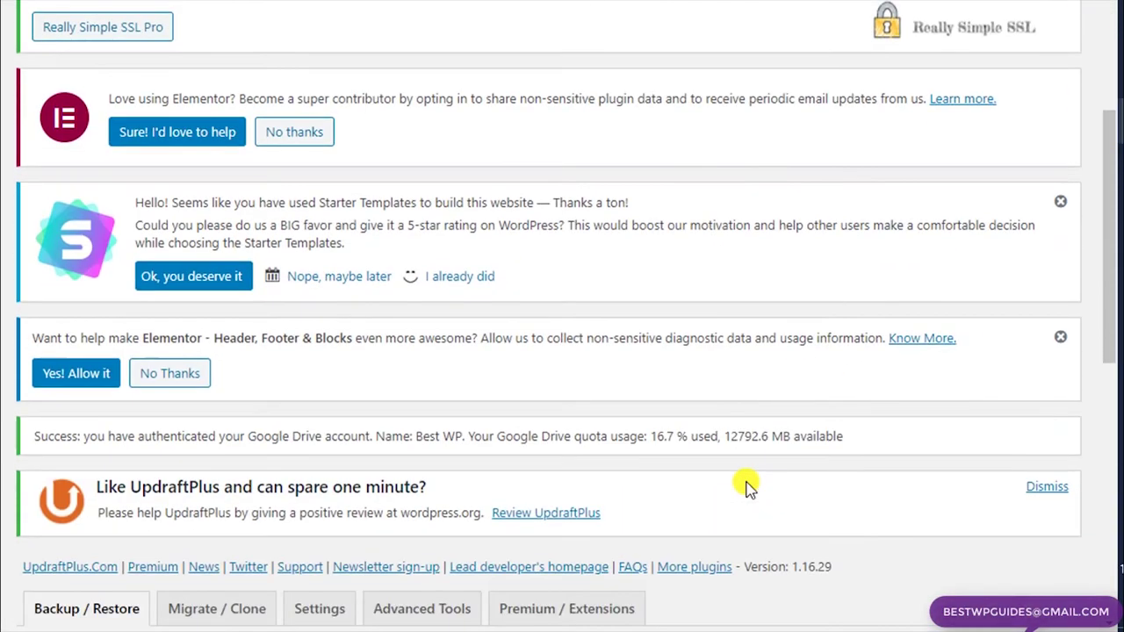
pyautogui.scroll(4, 745, 486)
pyautogui.scroll(1, 409, 421)
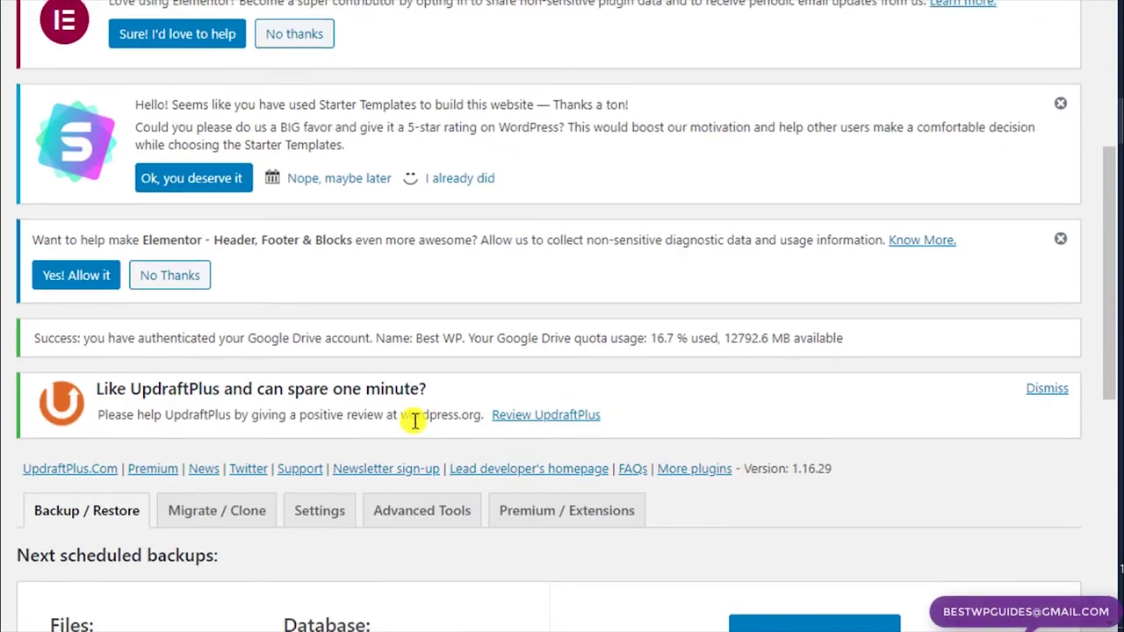
pyautogui.scroll(-2, 409, 421)
pyautogui.moveTo(33, 144); pyautogui.dragTo(647, 171)
pyautogui.click(665, 178)
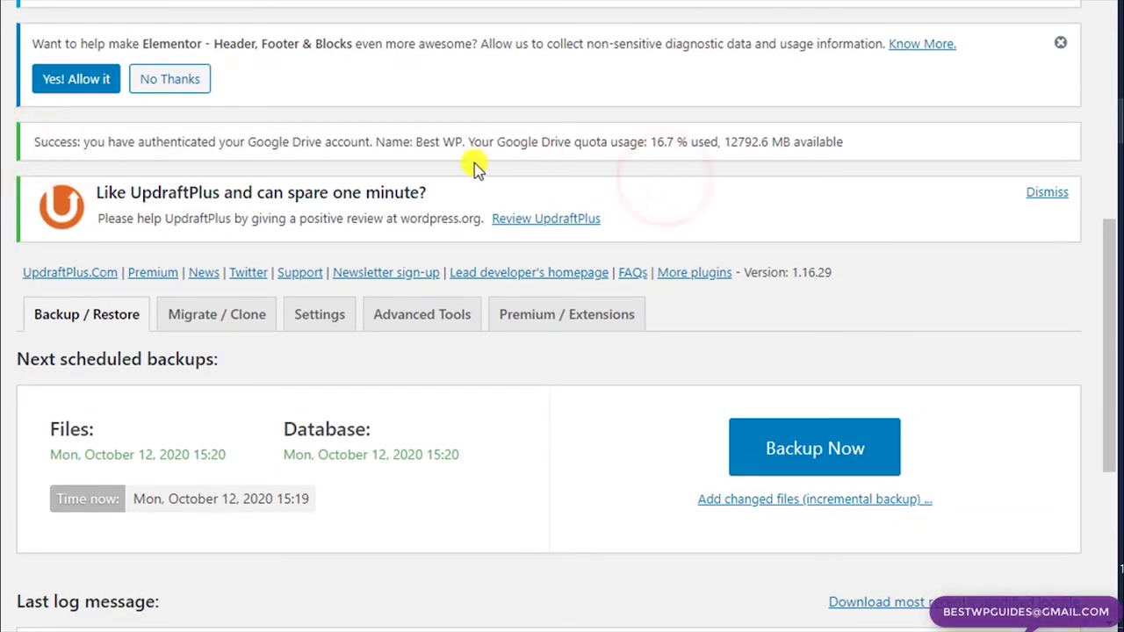
pyautogui.scroll(-1, 454, 163)
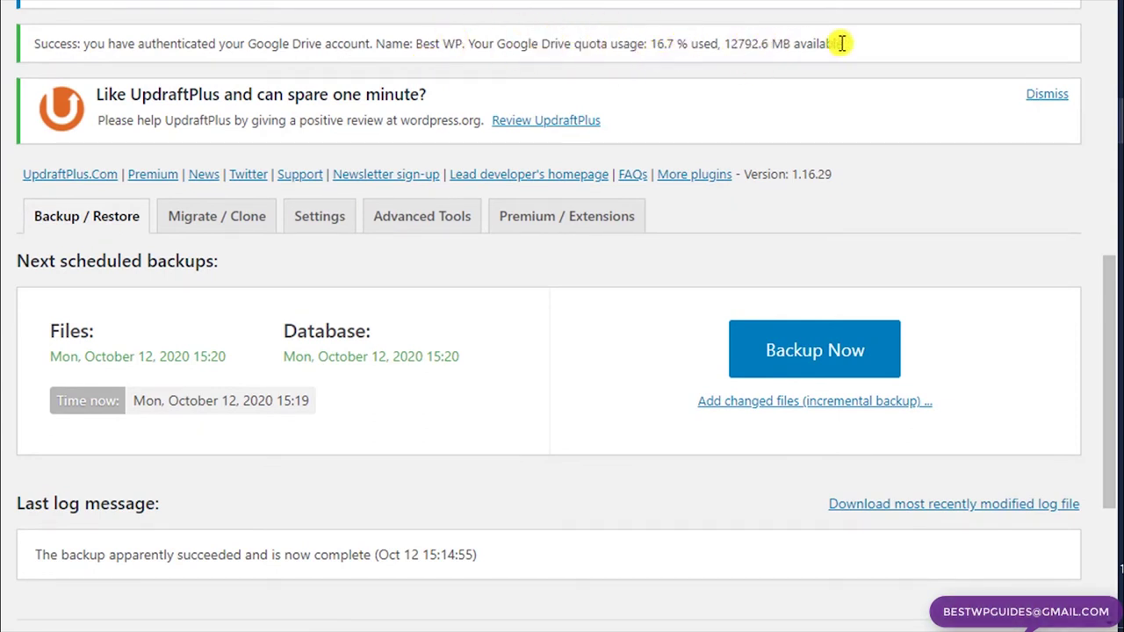
pyautogui.moveTo(843, 43); pyautogui.dragTo(730, 43)
pyautogui.click(801, 98)
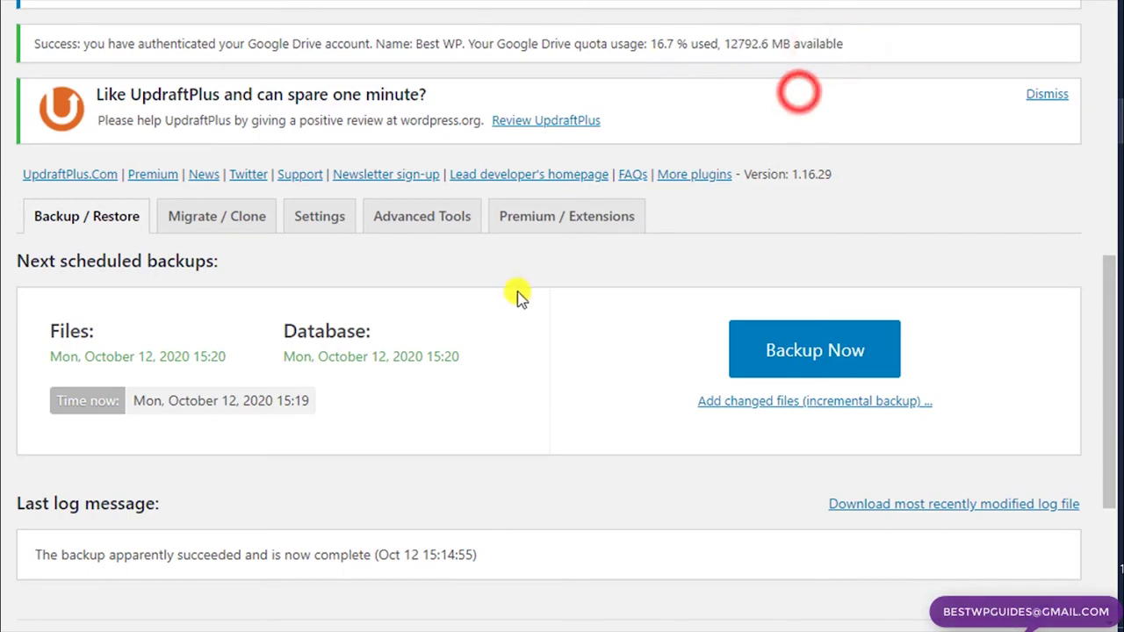
pyautogui.scroll(-1, 515, 294)
pyautogui.scroll(-2, 509, 298)
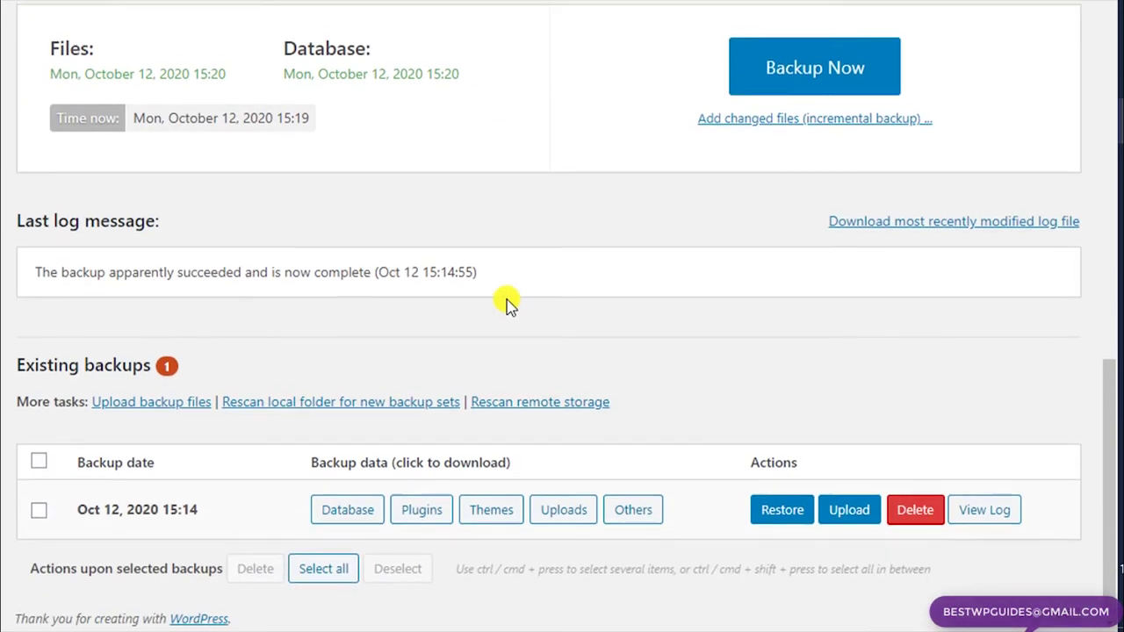
pyautogui.scroll(2, 506, 301)
pyautogui.scroll(-1, 469, 304)
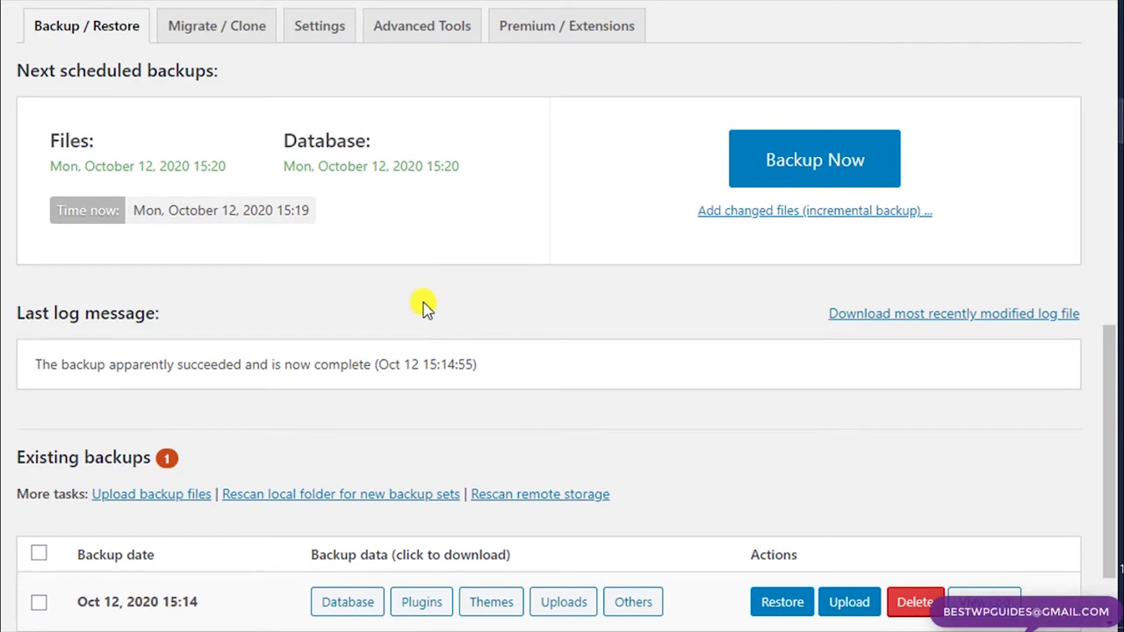
# Start a new backup including database and files, sent to remote storage and only allowed to be deleted manually
pyautogui.click(776, 159)
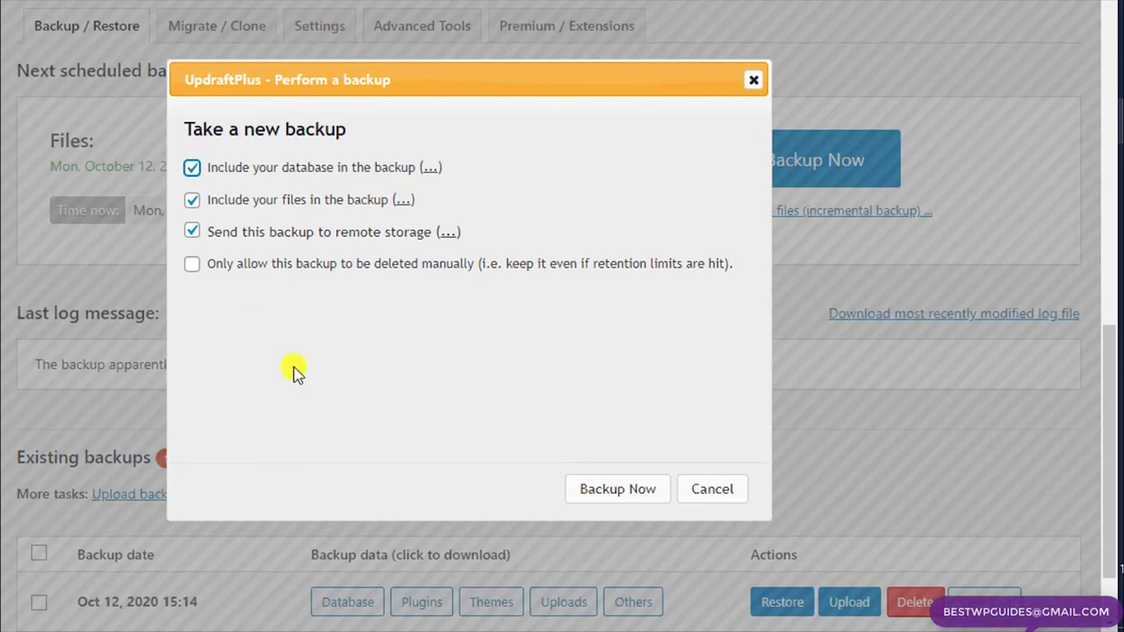
pyautogui.click(196, 267)
pyautogui.click(620, 489)
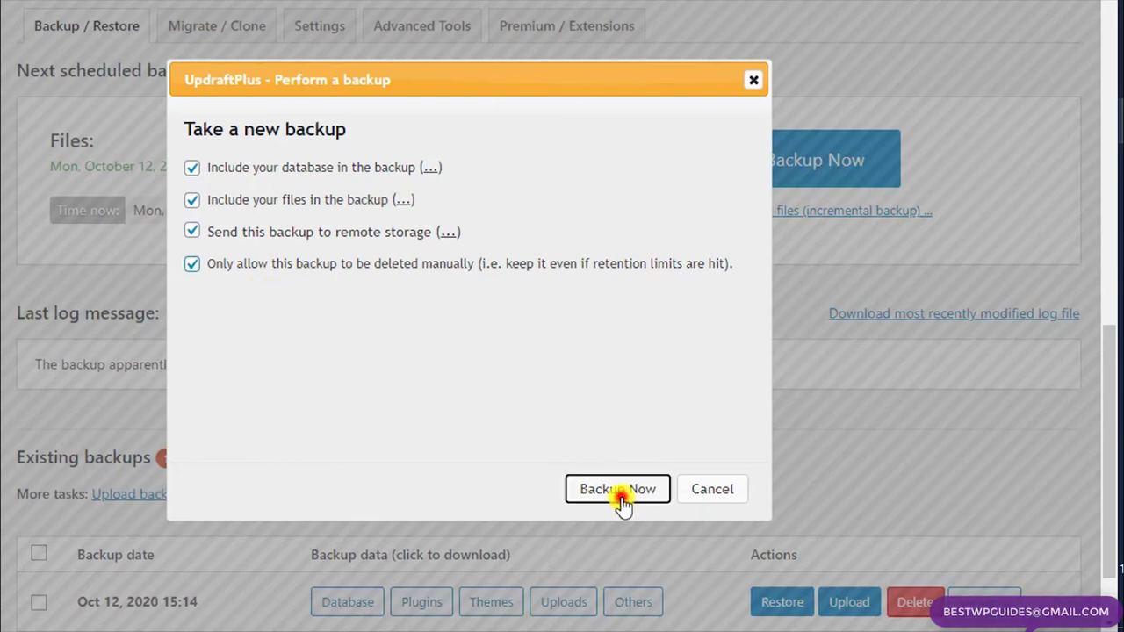
# Monitor the backup's upload to remote storage until it finishes, and close the completion notice
pyautogui.scroll(-2, 667, 450)
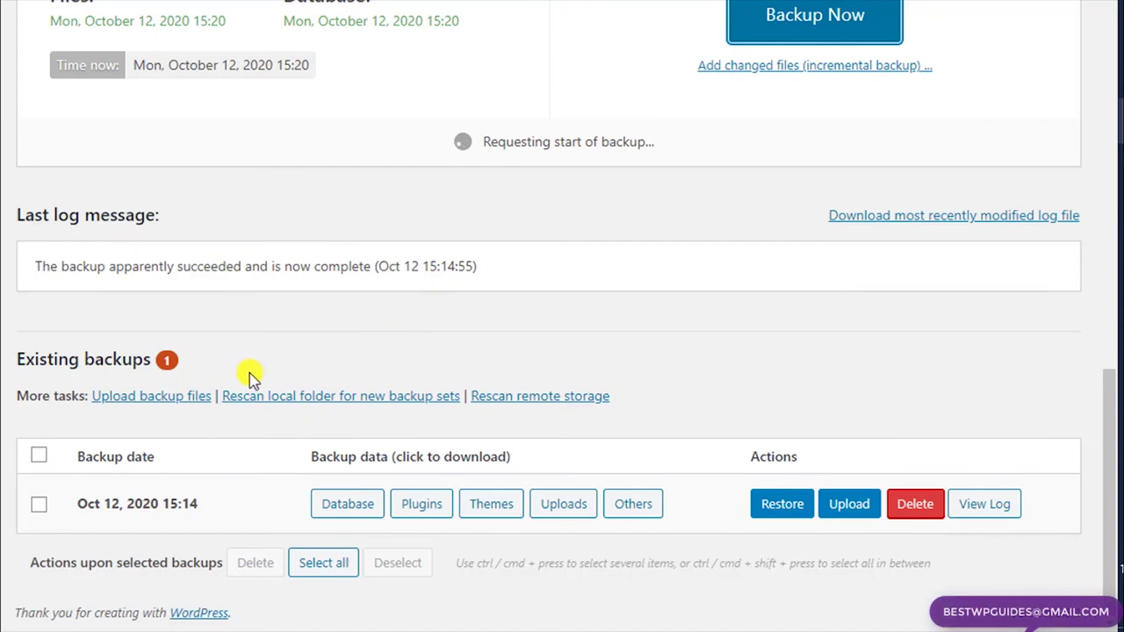
pyautogui.scroll(2, 98, 475)
pyautogui.scroll(2, 99, 477)
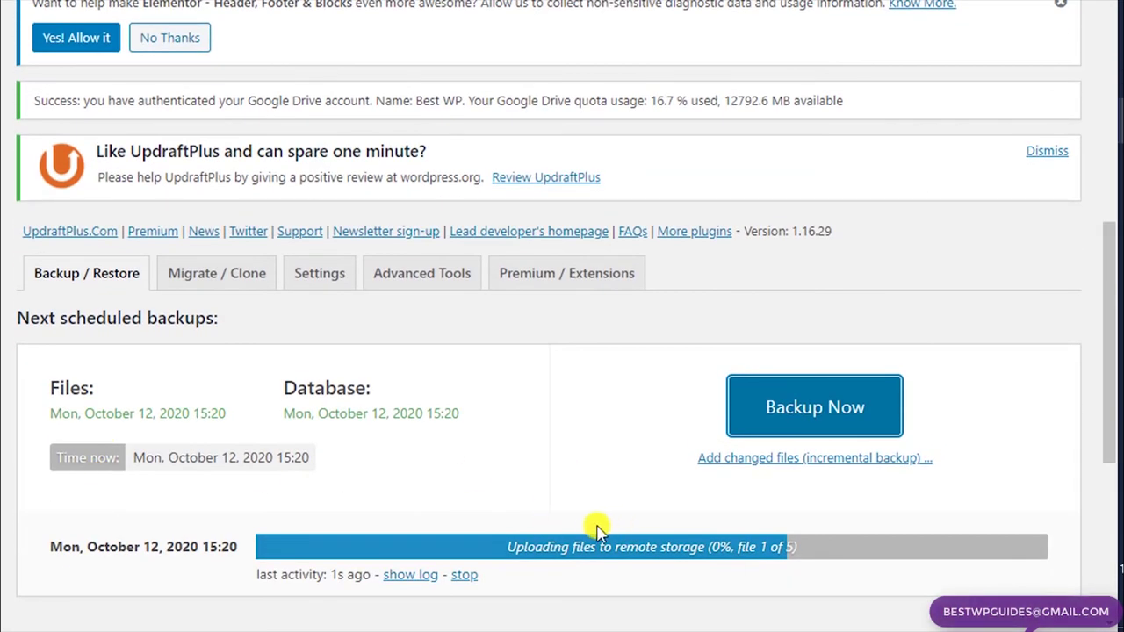
pyautogui.scroll(-2, 597, 530)
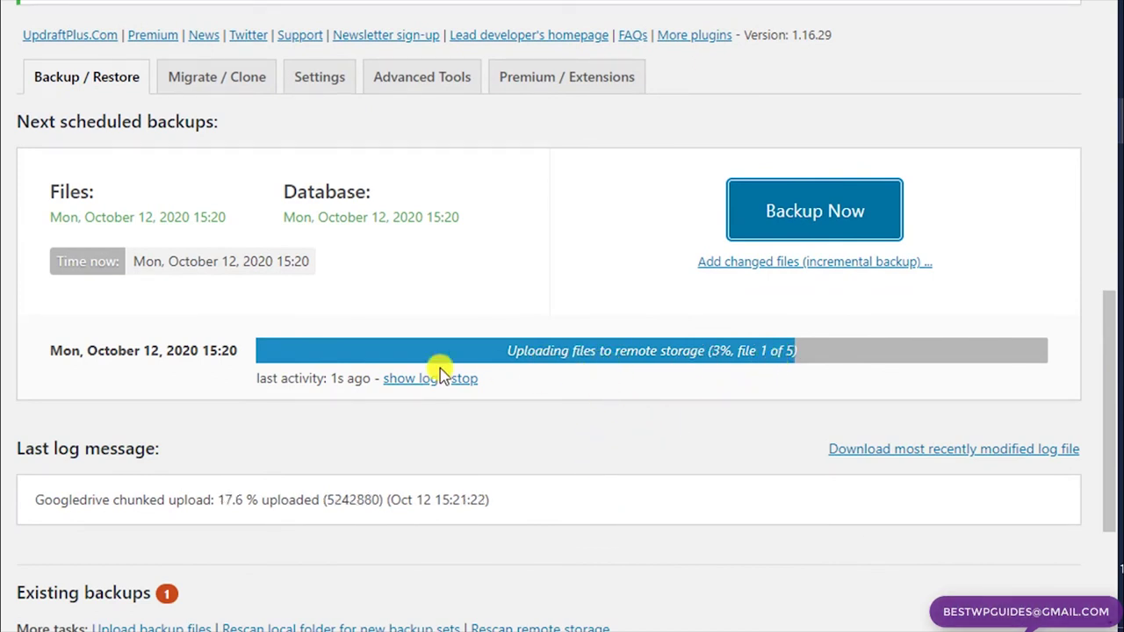
pyautogui.scroll(-1, 283, 272)
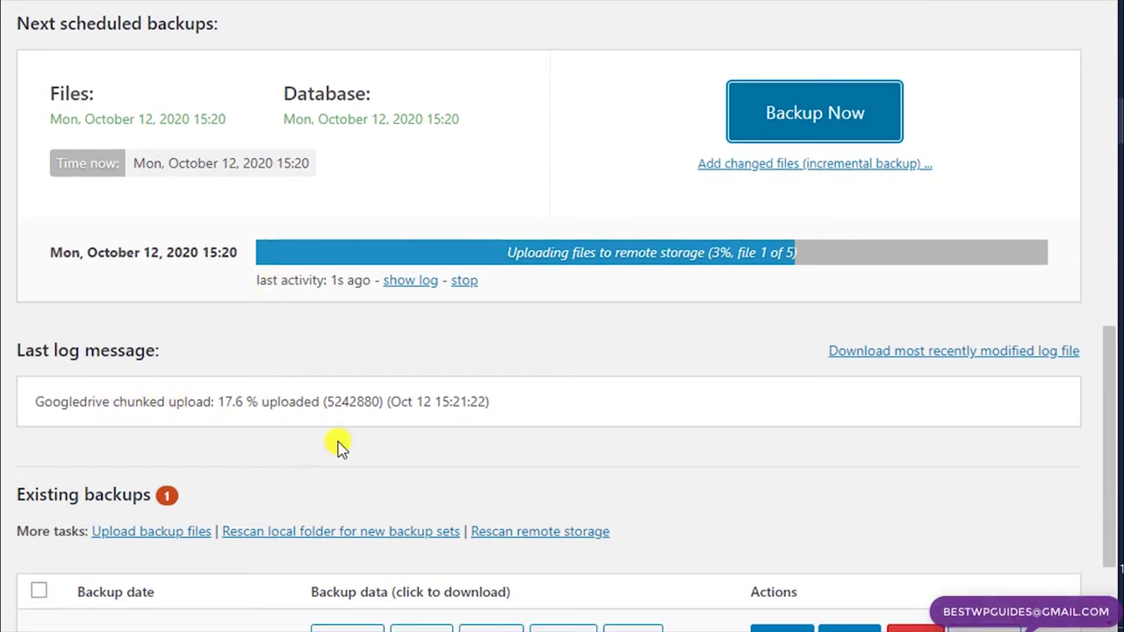
pyautogui.scroll(-2, 527, 374)
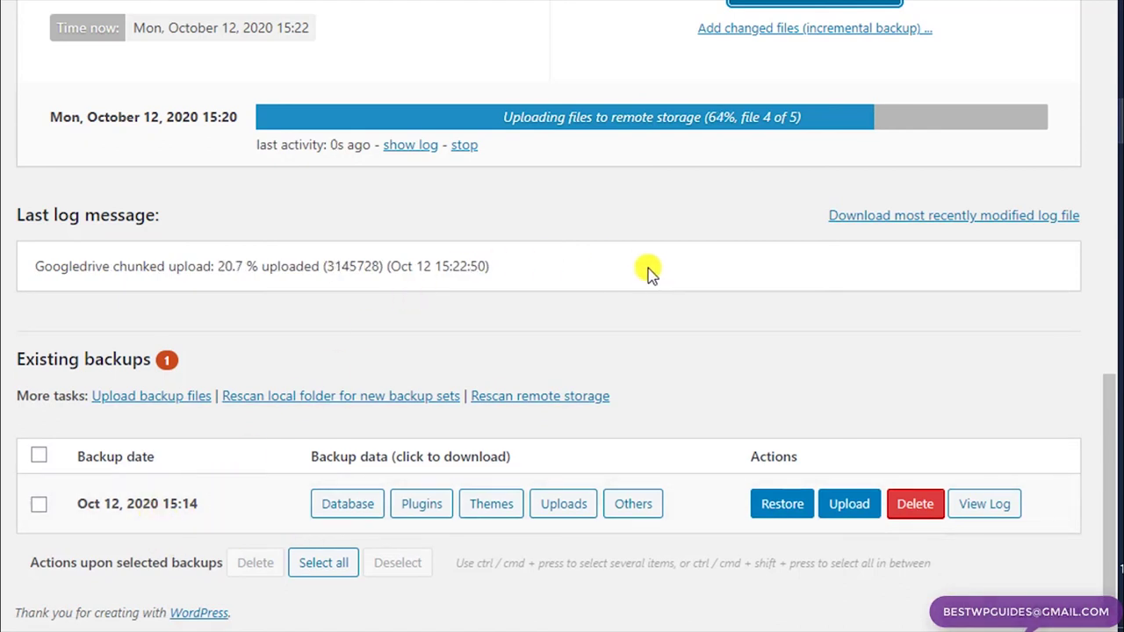
pyautogui.scroll(2, 648, 271)
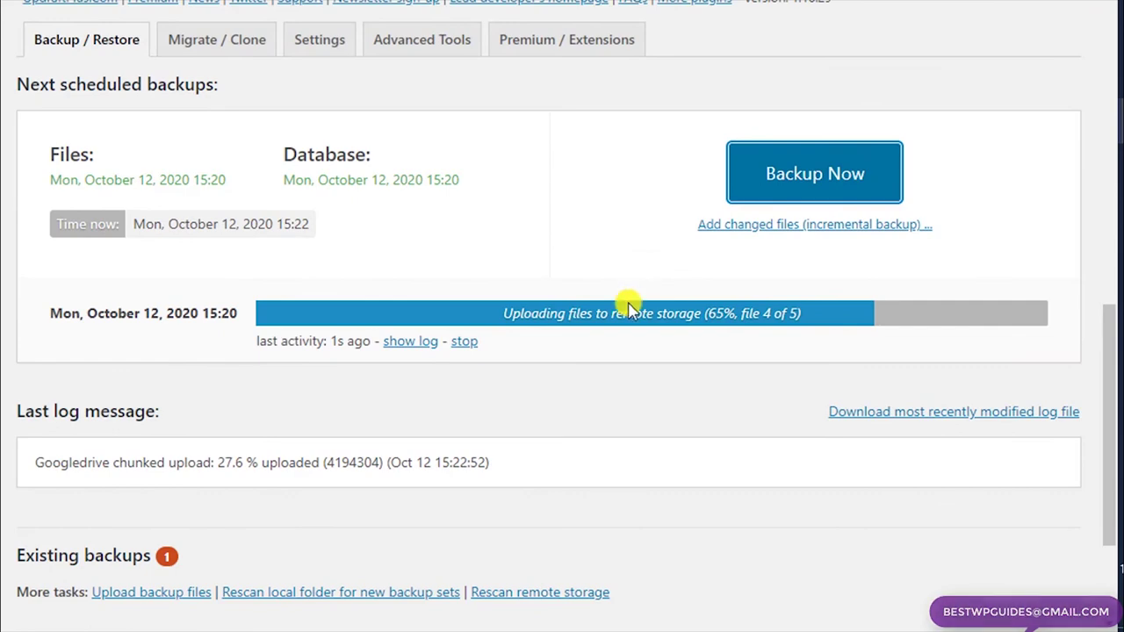
pyautogui.scroll(-2, 626, 311)
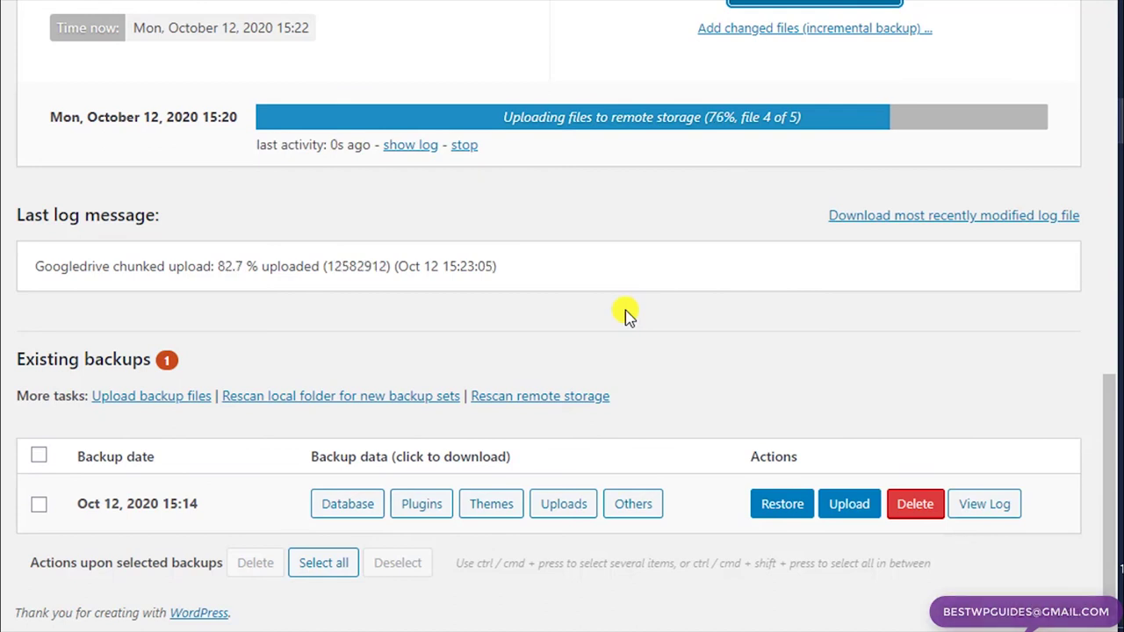
pyautogui.scroll(1, 626, 313)
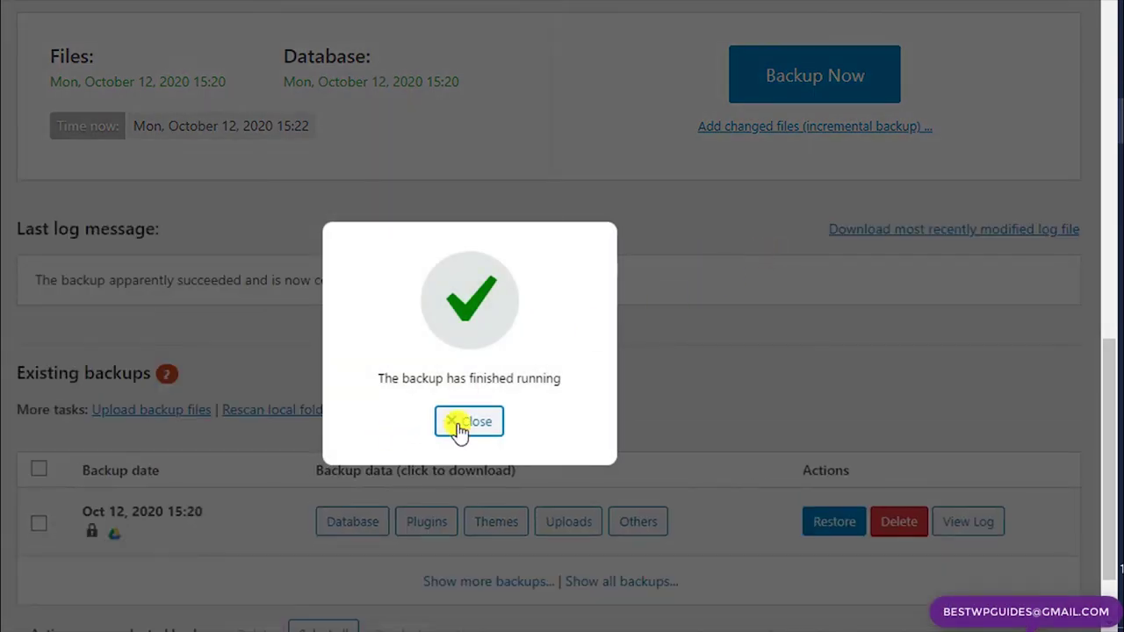
pyautogui.click(457, 425)
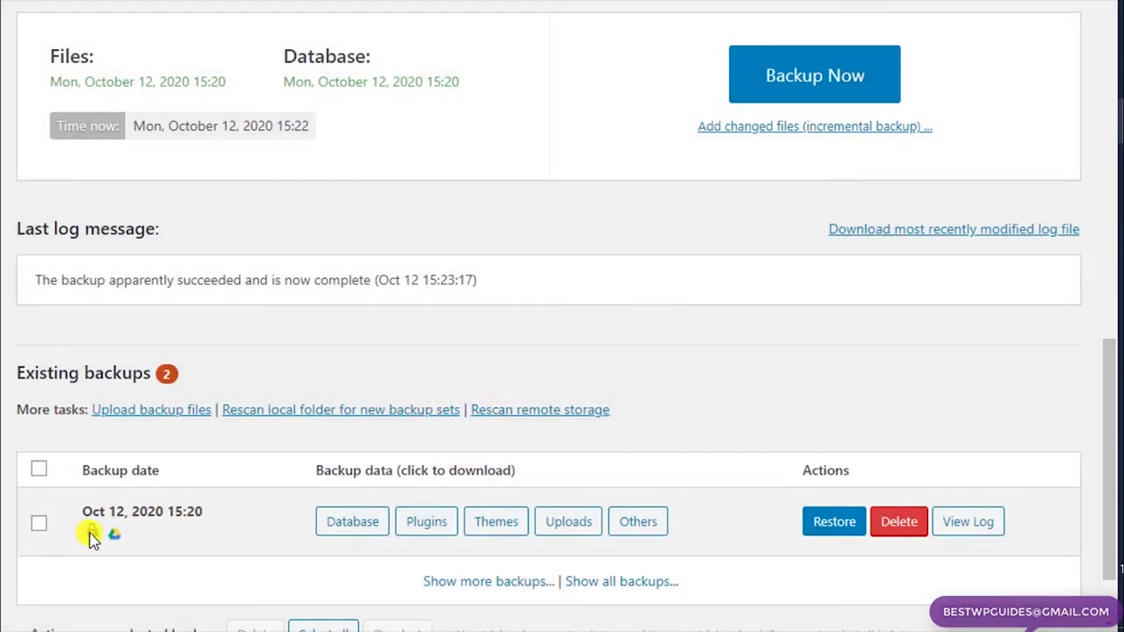
# Show all existing backups and check the storage markers beside each backup date
pyautogui.scroll(-1, 83, 535)
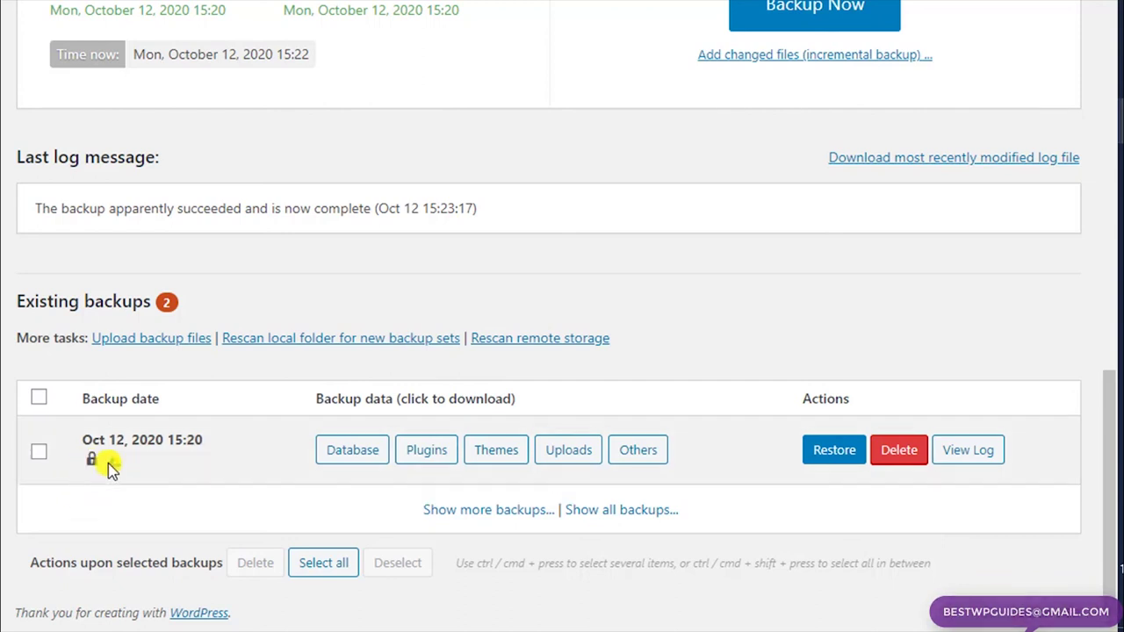
pyautogui.click(638, 510)
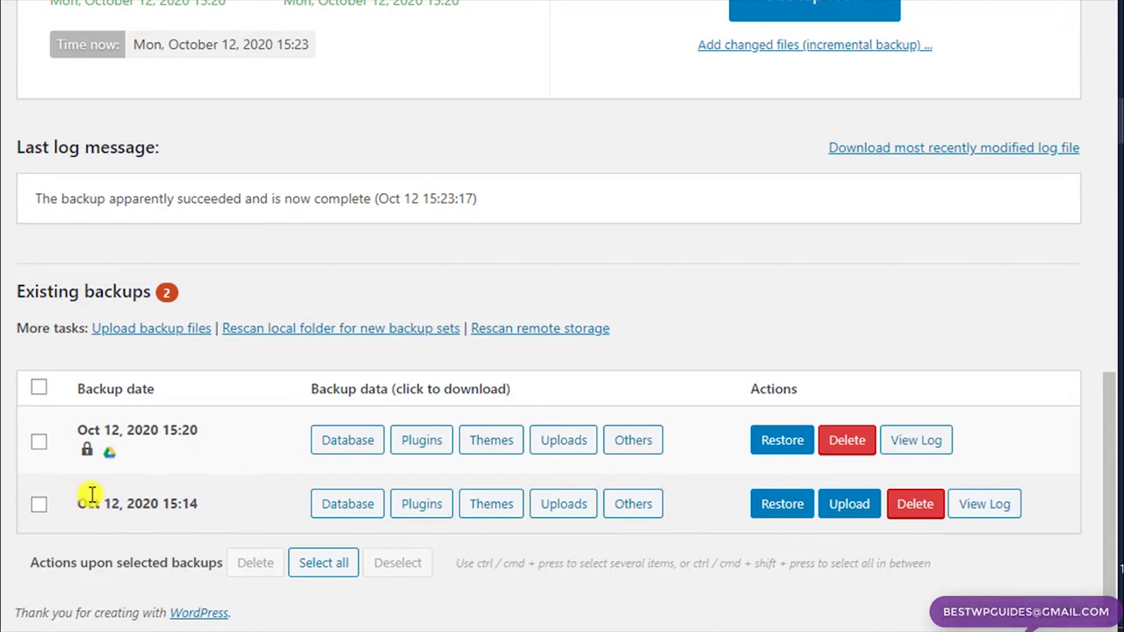
pyautogui.moveTo(112, 463)
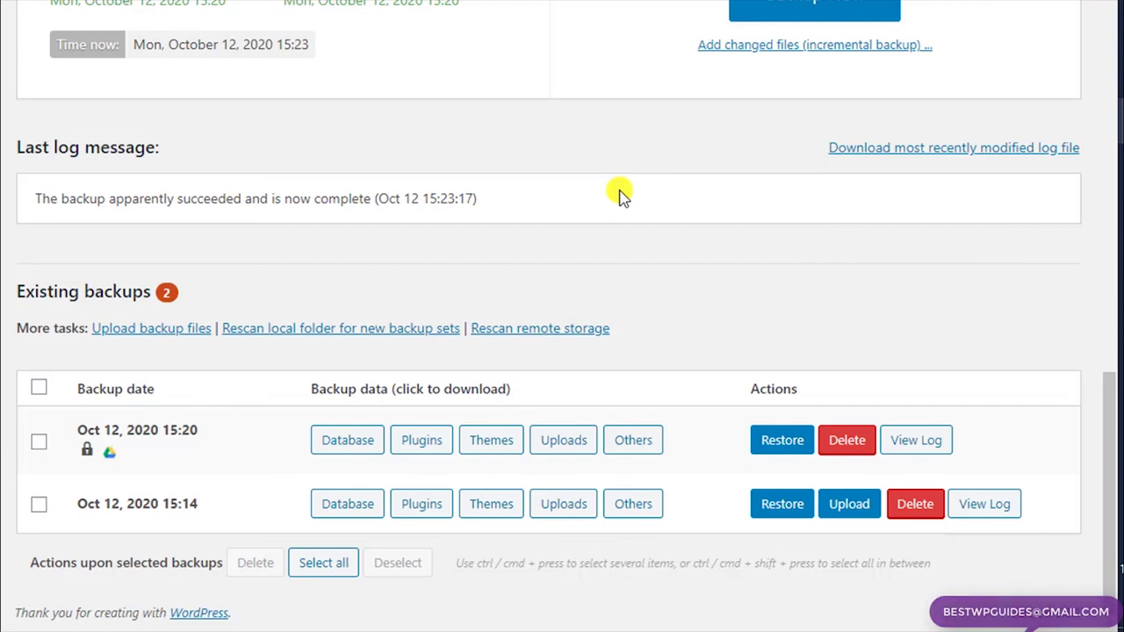
pyautogui.scroll(9, 571, 188)
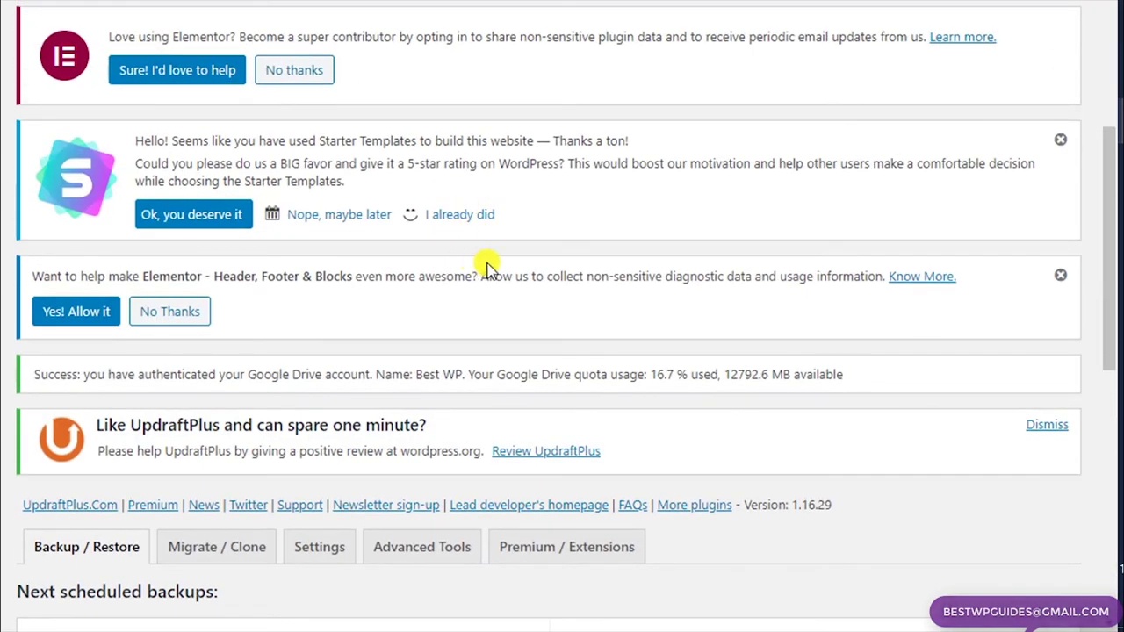
pyautogui.scroll(5, 488, 265)
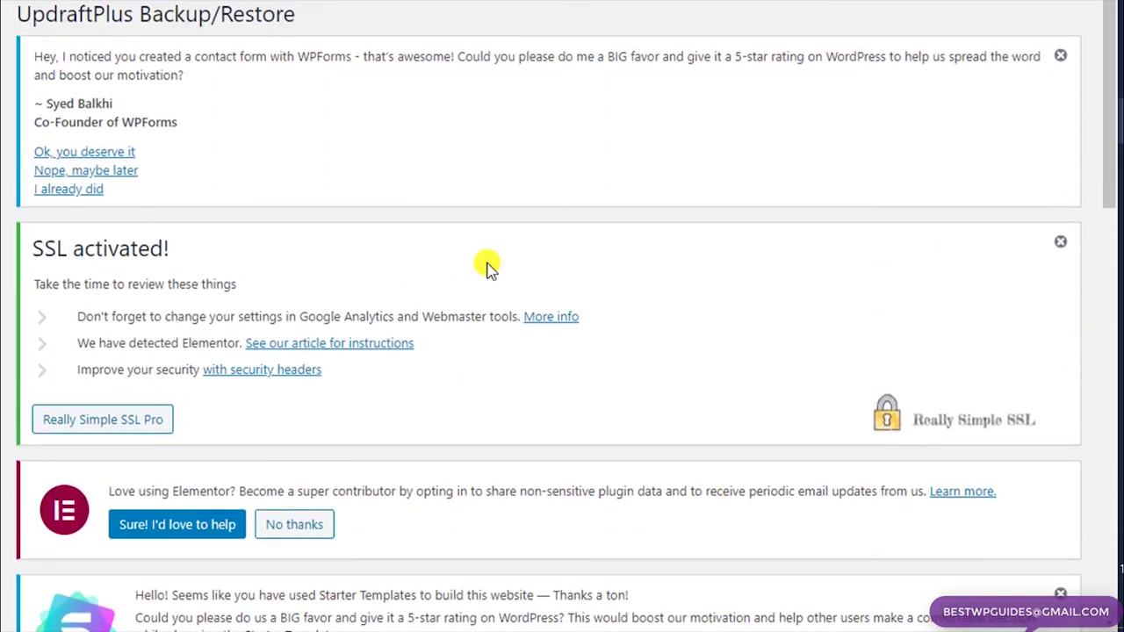